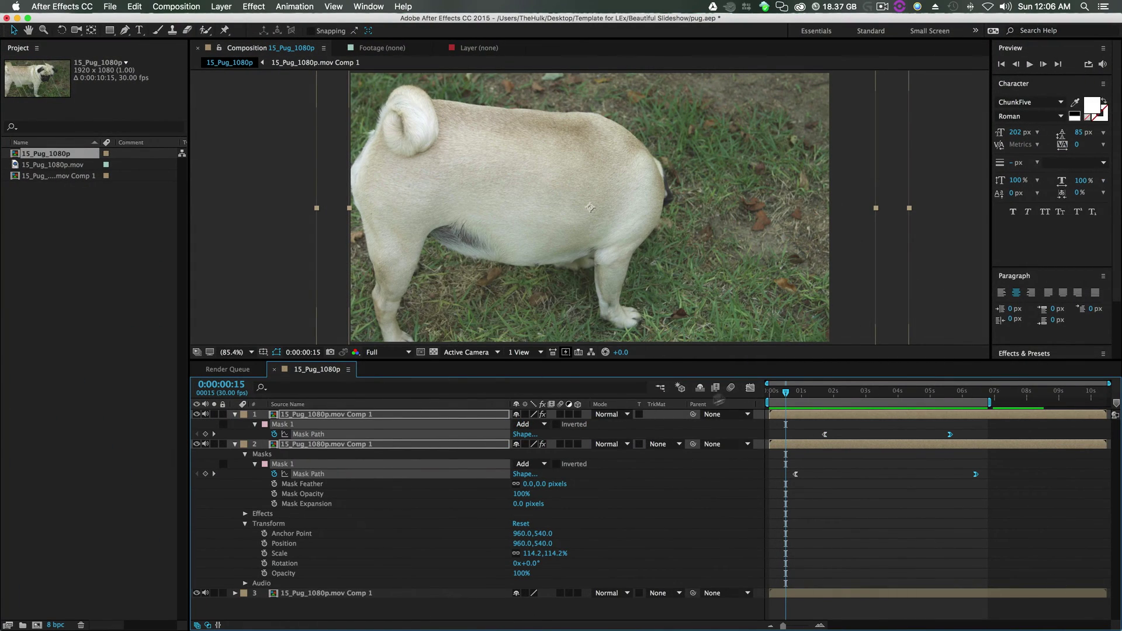
# - Scrub to the pug's face and play back the existing composition, stopping at six seconds
pyautogui.moveTo(786, 395); pyautogui.dragTo(939, 398)
pyautogui.press('space')
pyautogui.click(1030, 65)
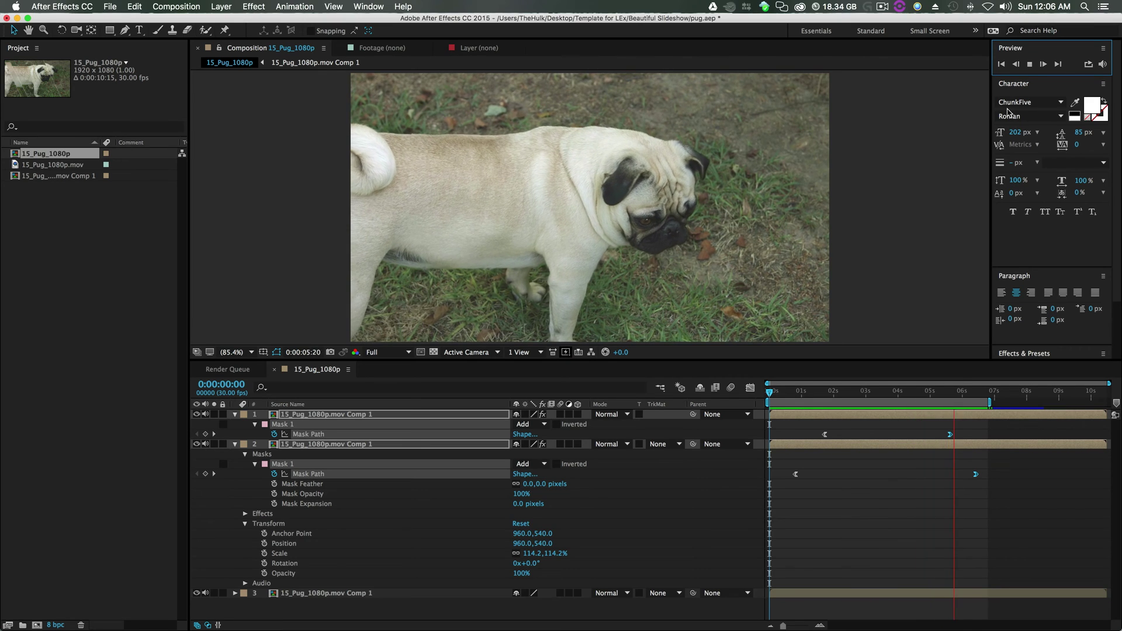
pyautogui.press('space')
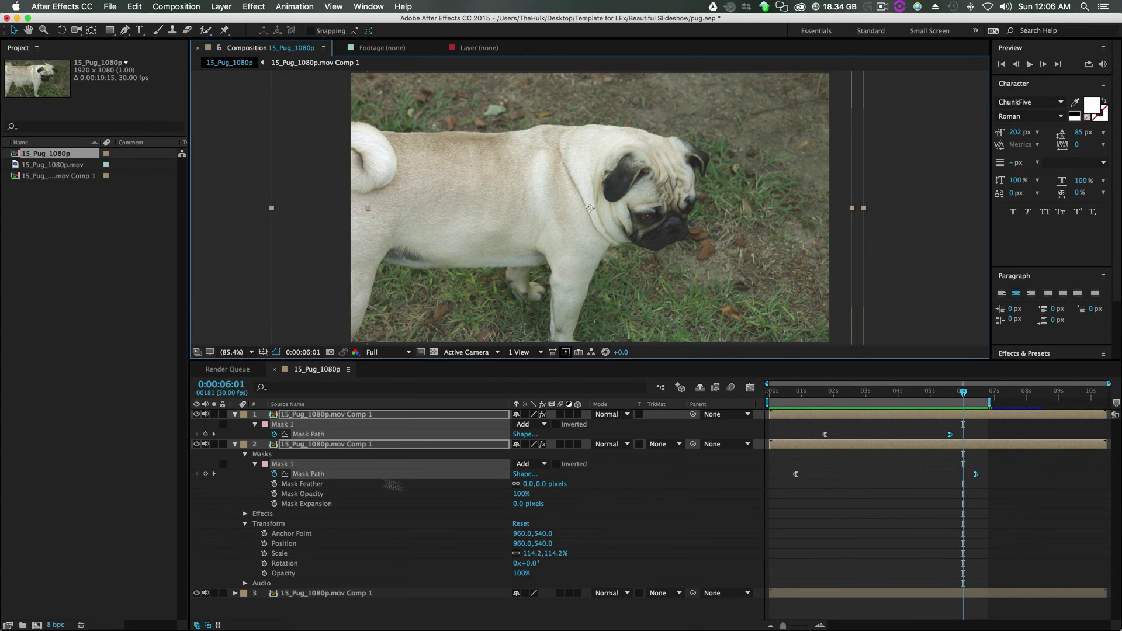
# - Delete the masks and then all three layers from the composition
pyautogui.click(342, 442)
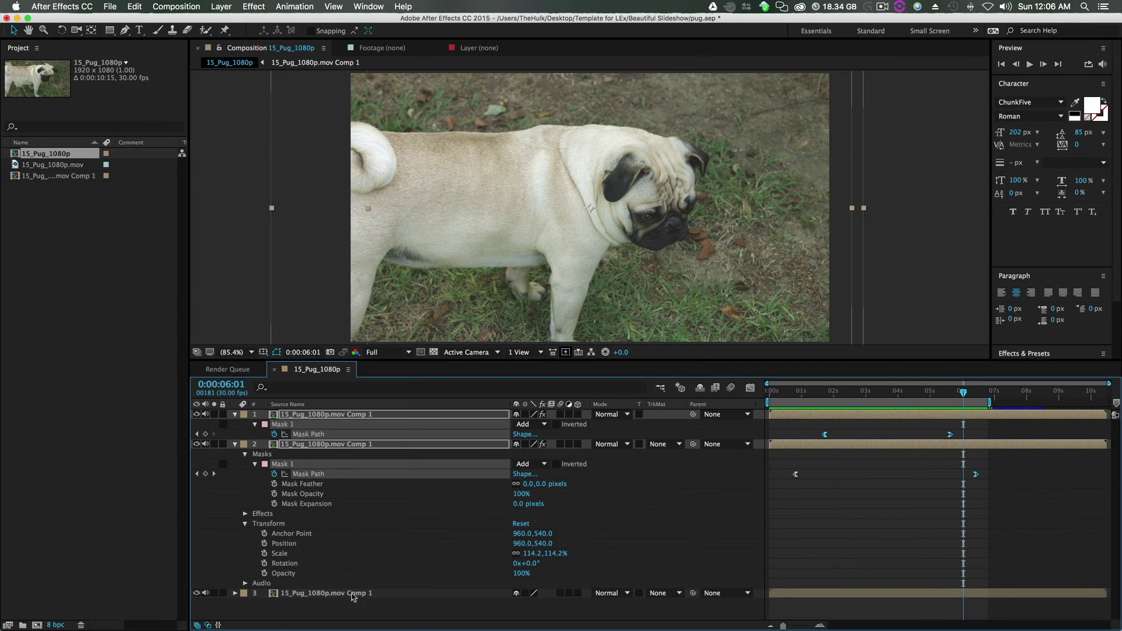
pyautogui.moveTo(343, 462); pyautogui.dragTo(315, 608)
pyautogui.moveTo(351, 408); pyautogui.dragTo(349, 400)
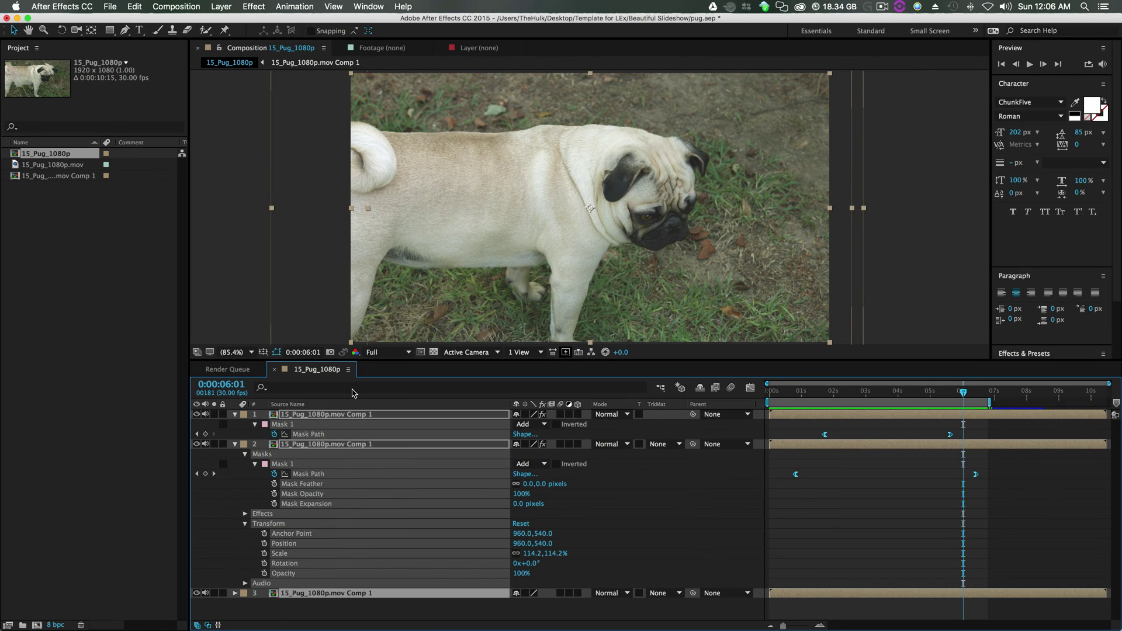
pyautogui.press('Delete')
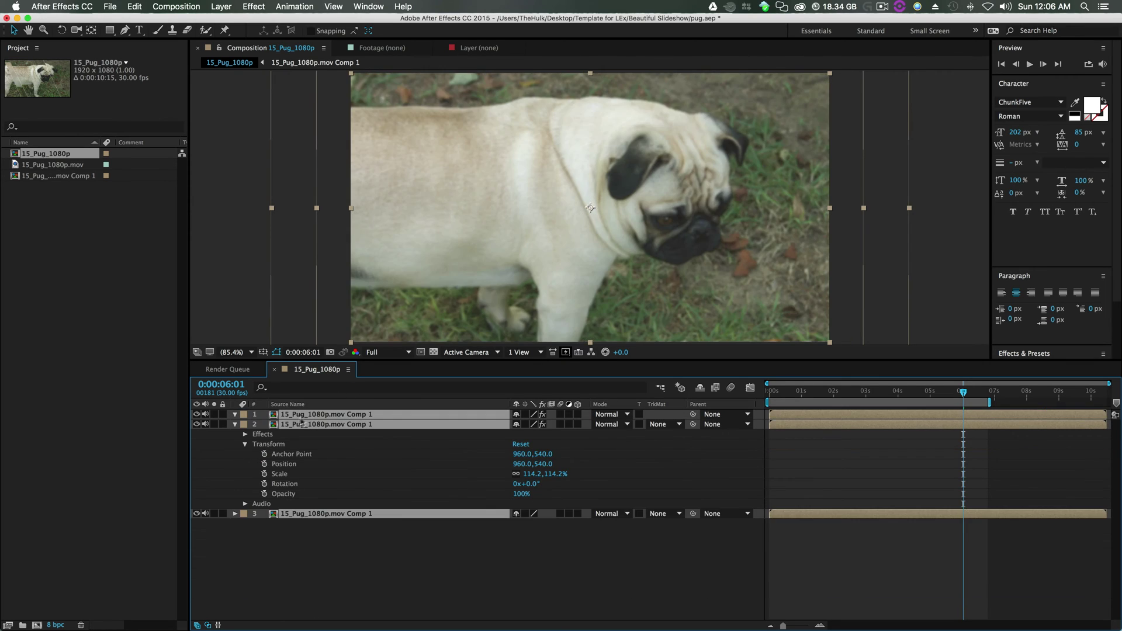
pyautogui.press('Delete')
# - Delete the empty 15_Pug_1080p composition and the old Comp 1 from the project
pyautogui.click(46, 153)
pyautogui.press('Delete')
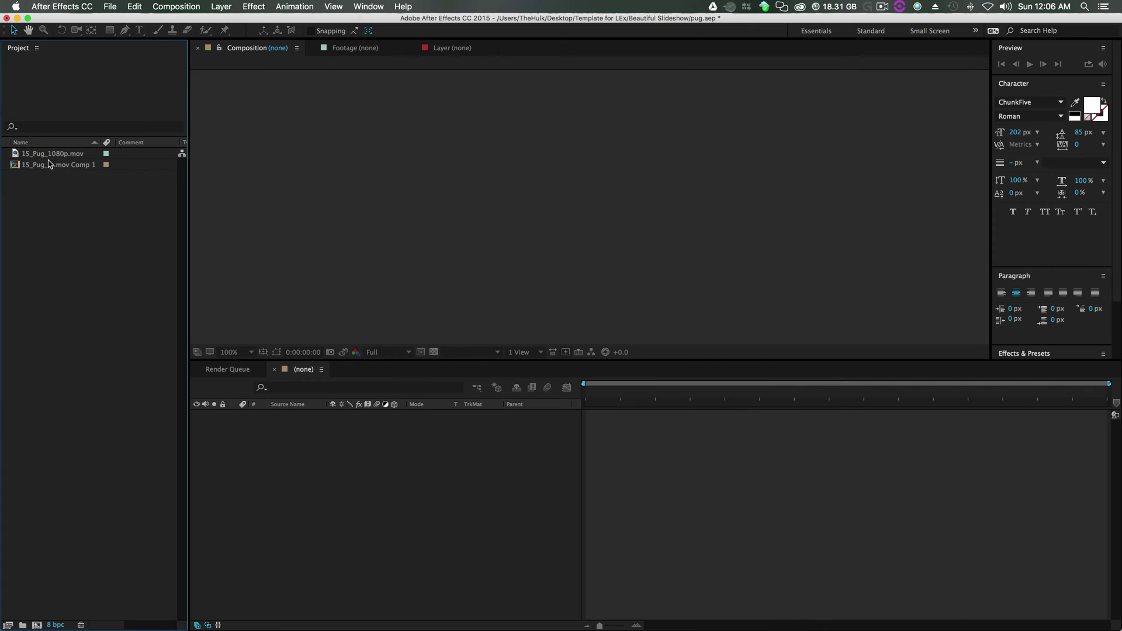
pyautogui.click(48, 164)
pyautogui.press('Delete')
pyautogui.click(686, 344)
# - Preview the 15_Pug_1080p.mov footage and create a new composition from it
pyautogui.doubleClick(67, 153)
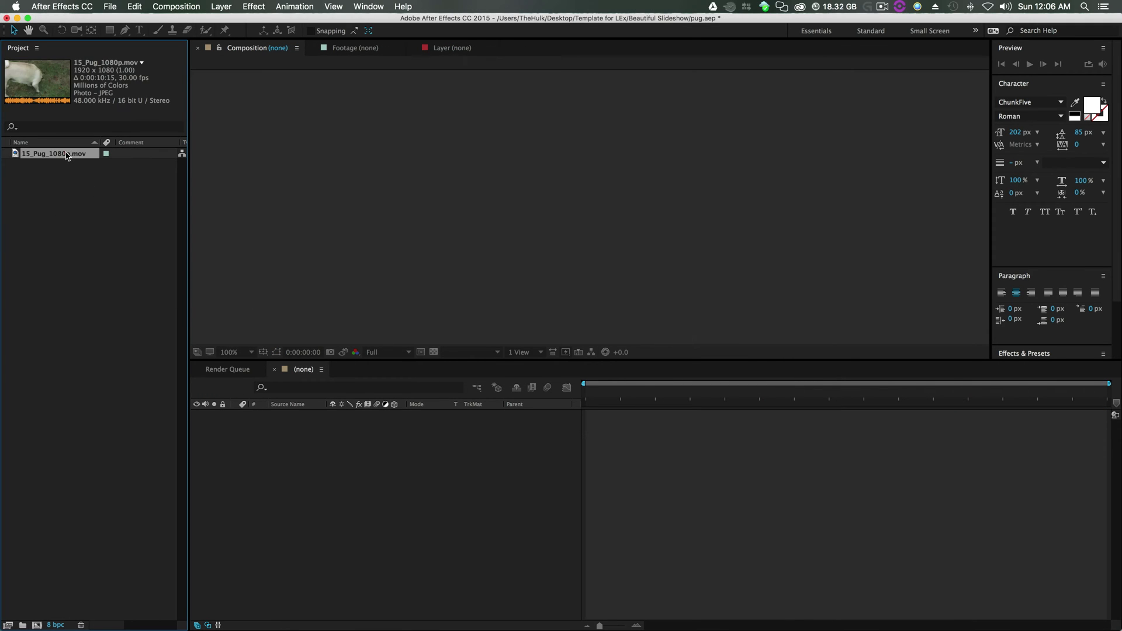
pyautogui.moveTo(649, 328); pyautogui.dragTo(734, 323)
pyautogui.click(66, 268)
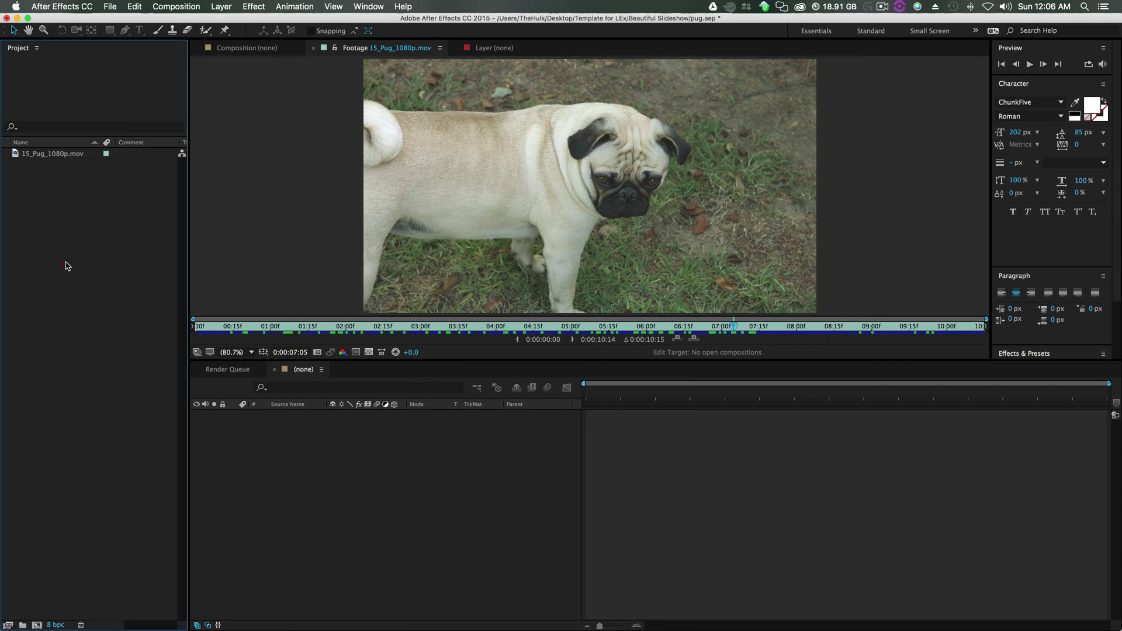
pyautogui.rightClick(51, 157)
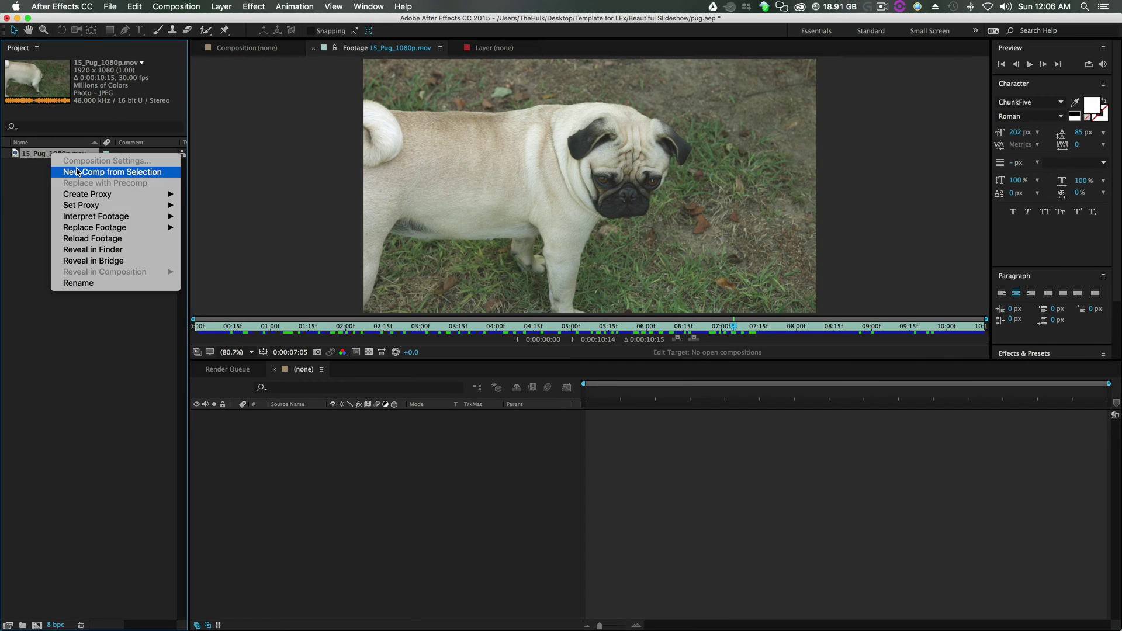
pyautogui.click(76, 168)
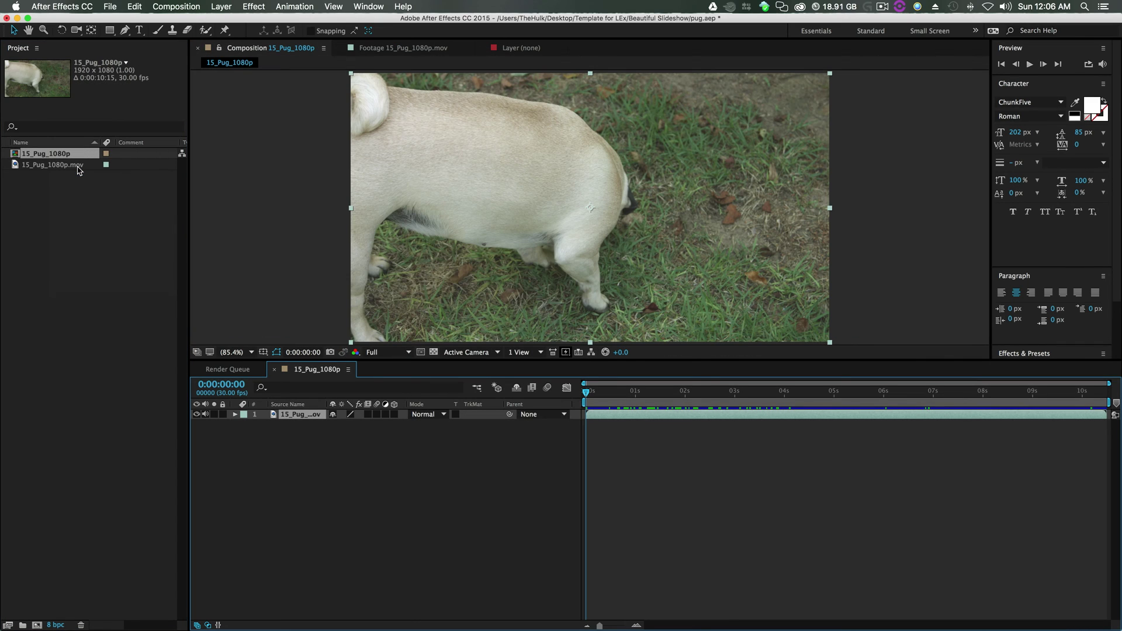
pyautogui.click(350, 468)
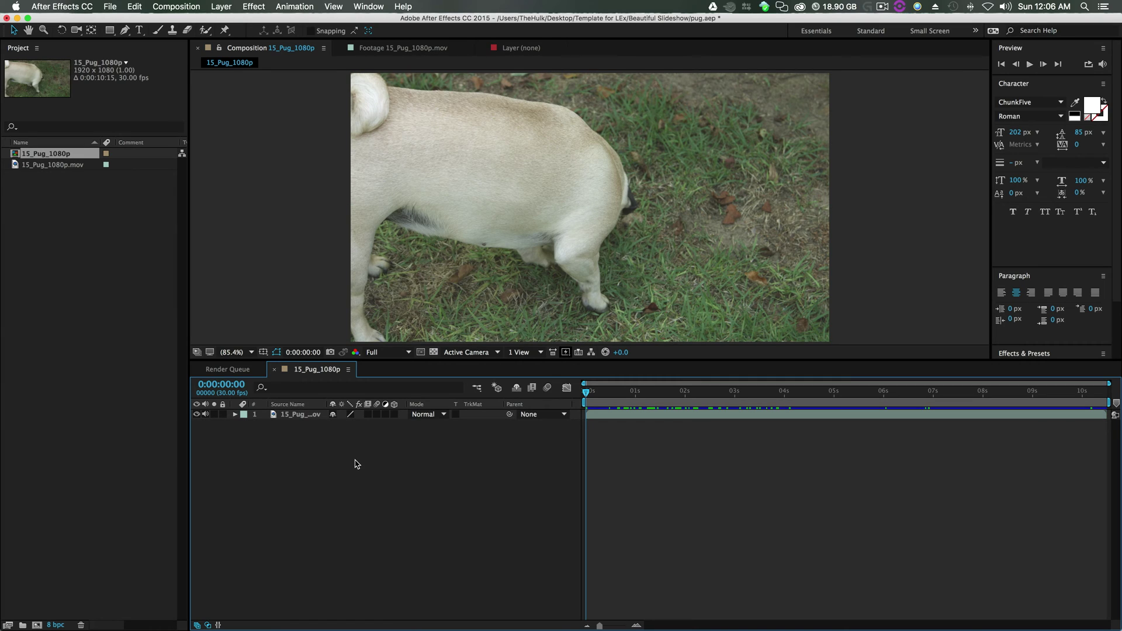
# - Pre-compose the footage layer into a precomp named PUG COMP
pyautogui.rightClick(297, 413)
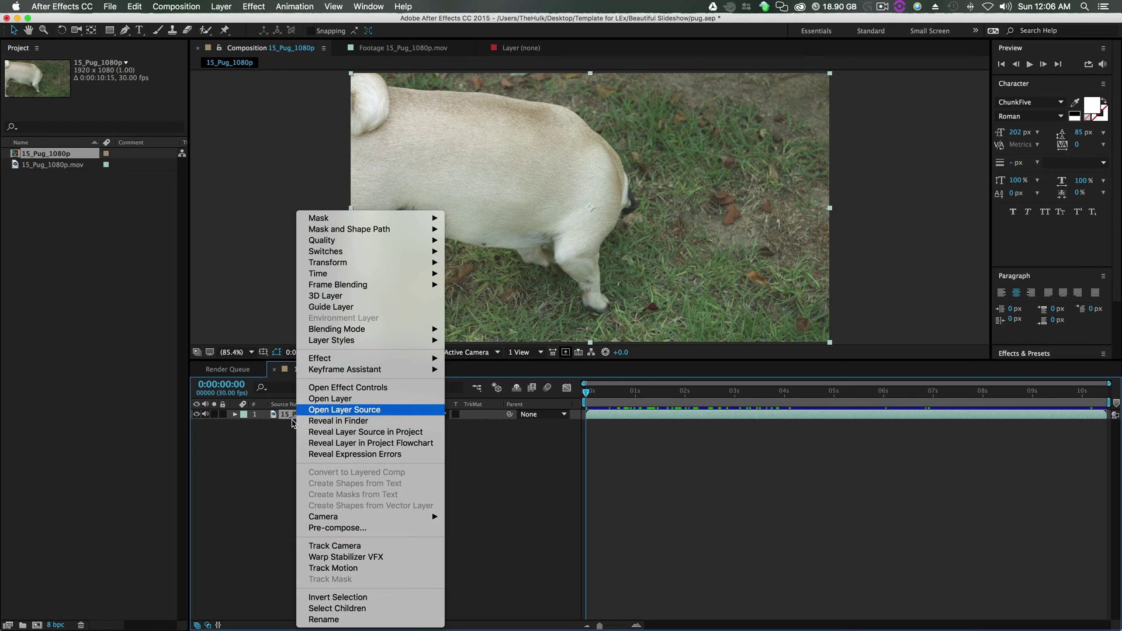
pyautogui.click(324, 528)
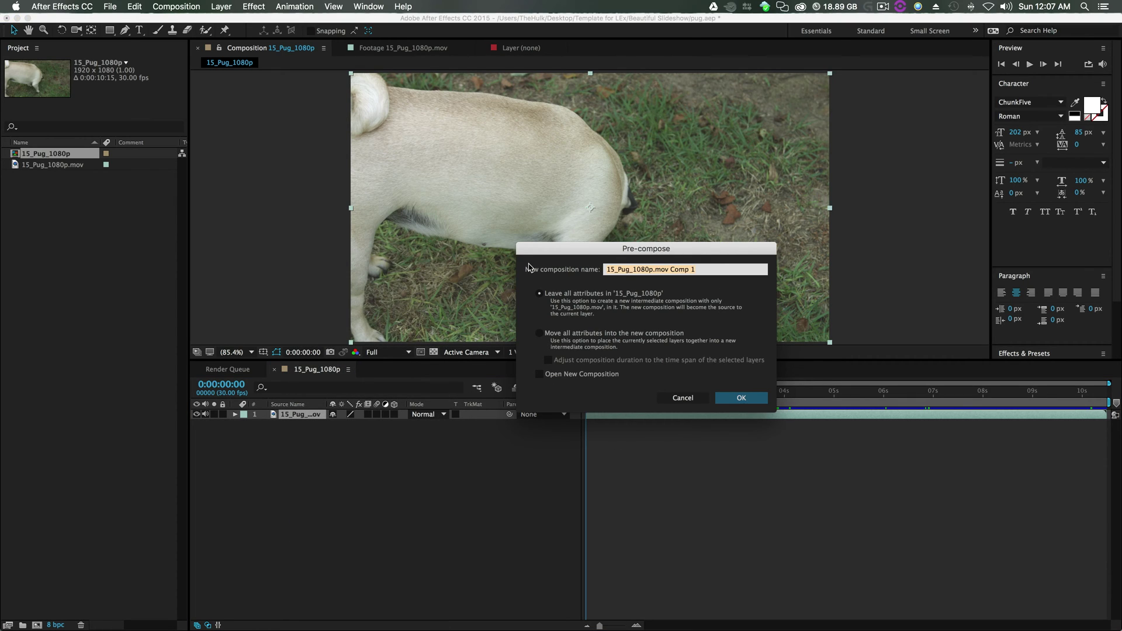
pyautogui.write('PUG COMP')
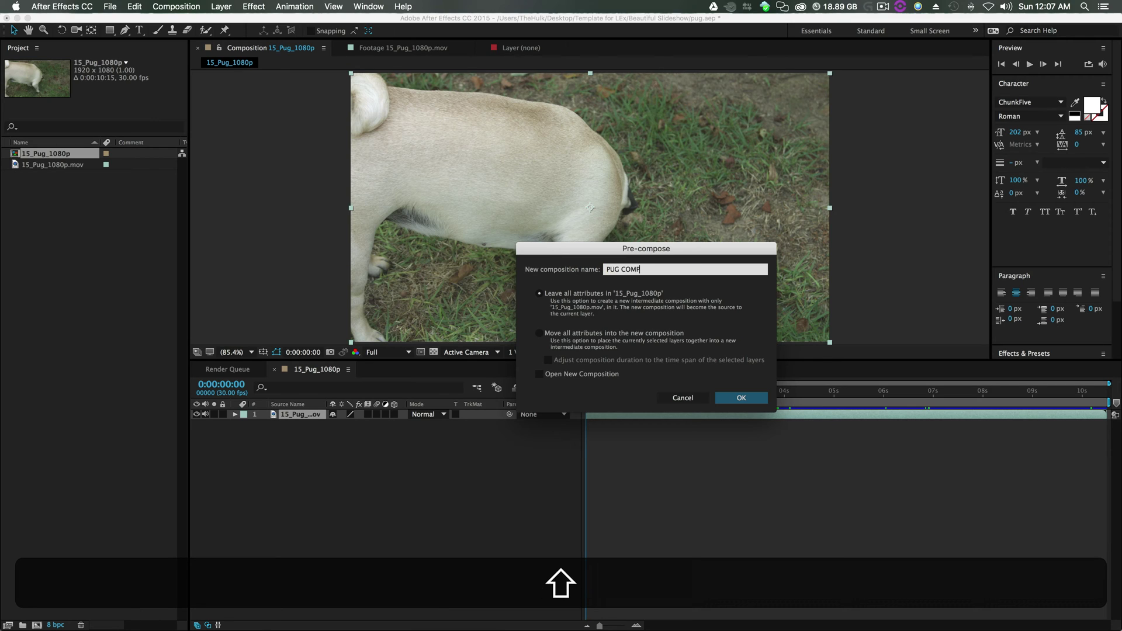
pyautogui.click(746, 393)
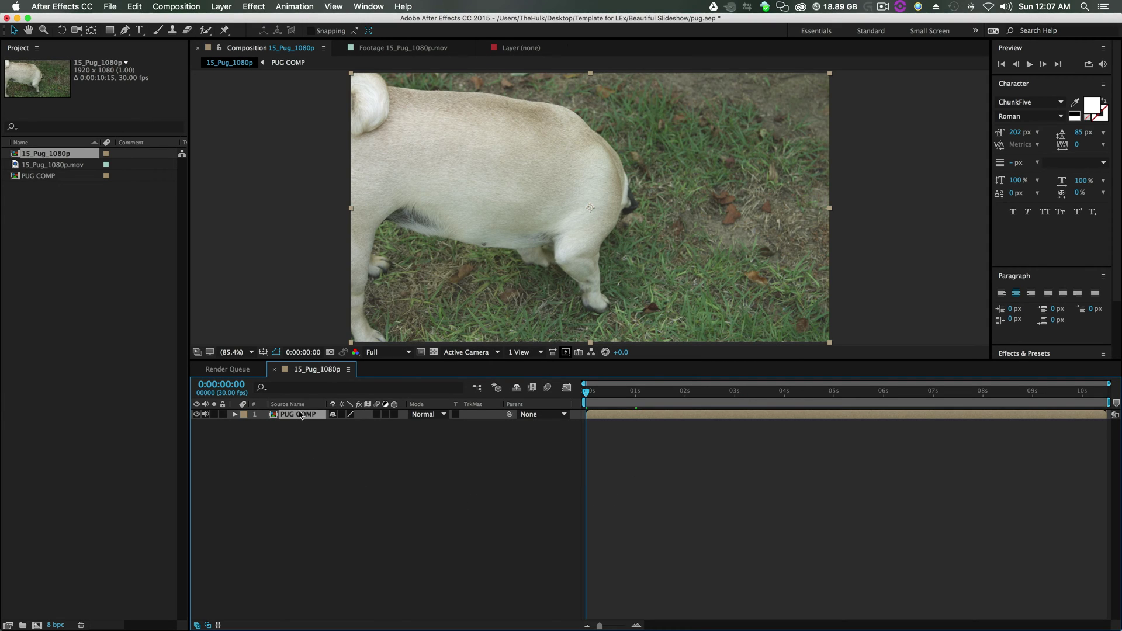
# - Duplicate the PUG COMP layer and zoom the viewer out to 50%
pyautogui.press('super+d')
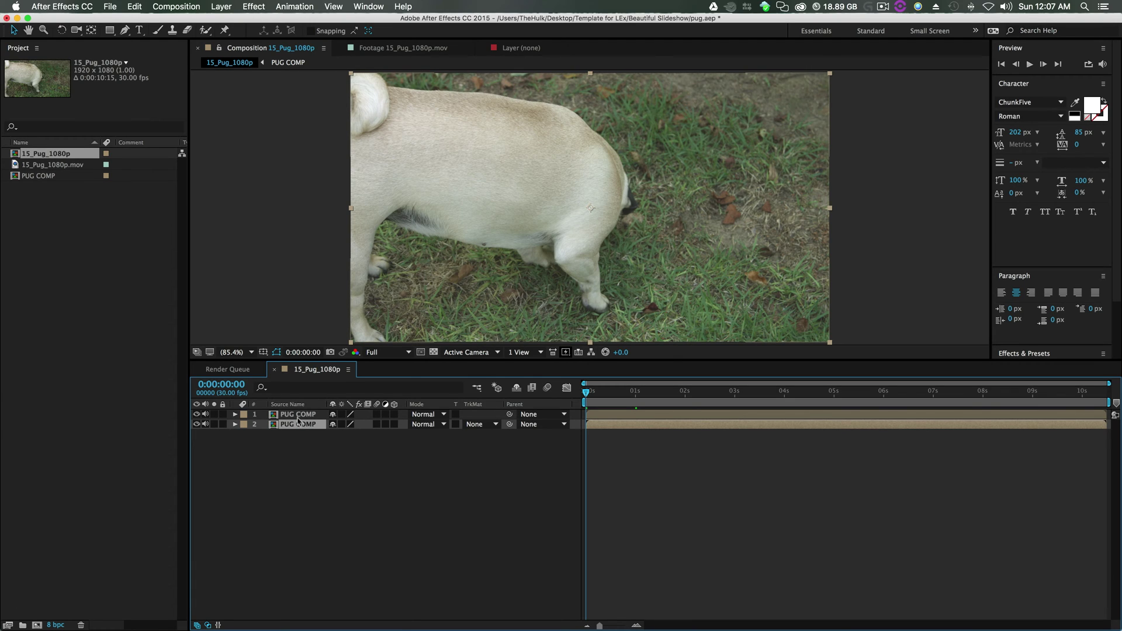
pyautogui.click(304, 415)
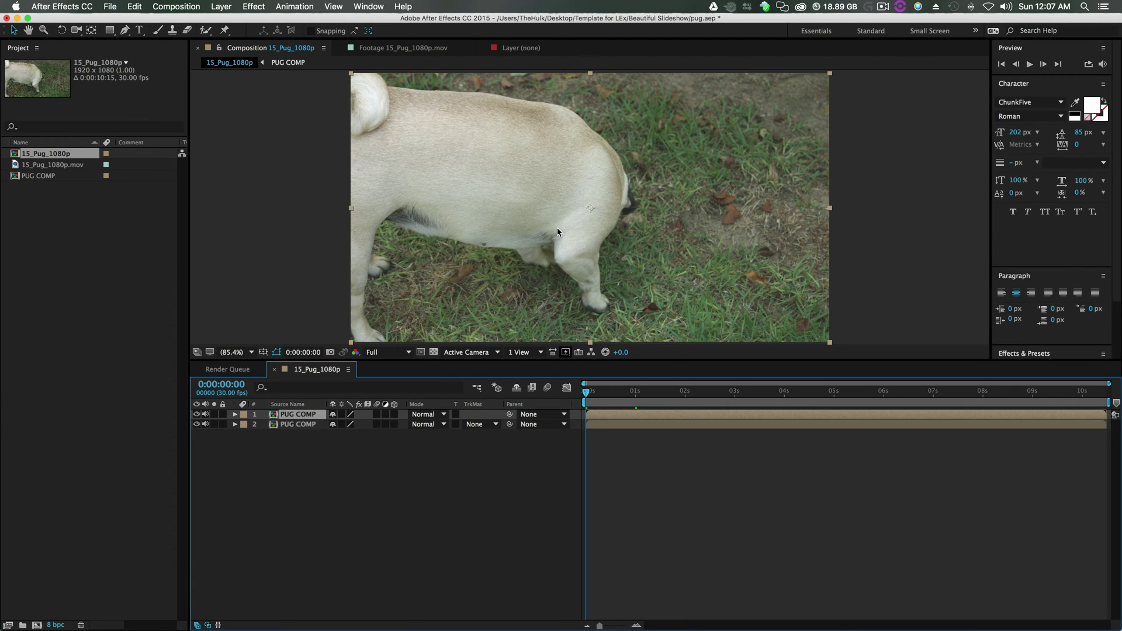
pyautogui.press(',')
pyautogui.press(',')
# - Scale the top PUG COMP layer up and draw a four-point parallelogram mask diagonally across the pug
pyautogui.moveTo(732, 289); pyautogui.dragTo(758, 318)
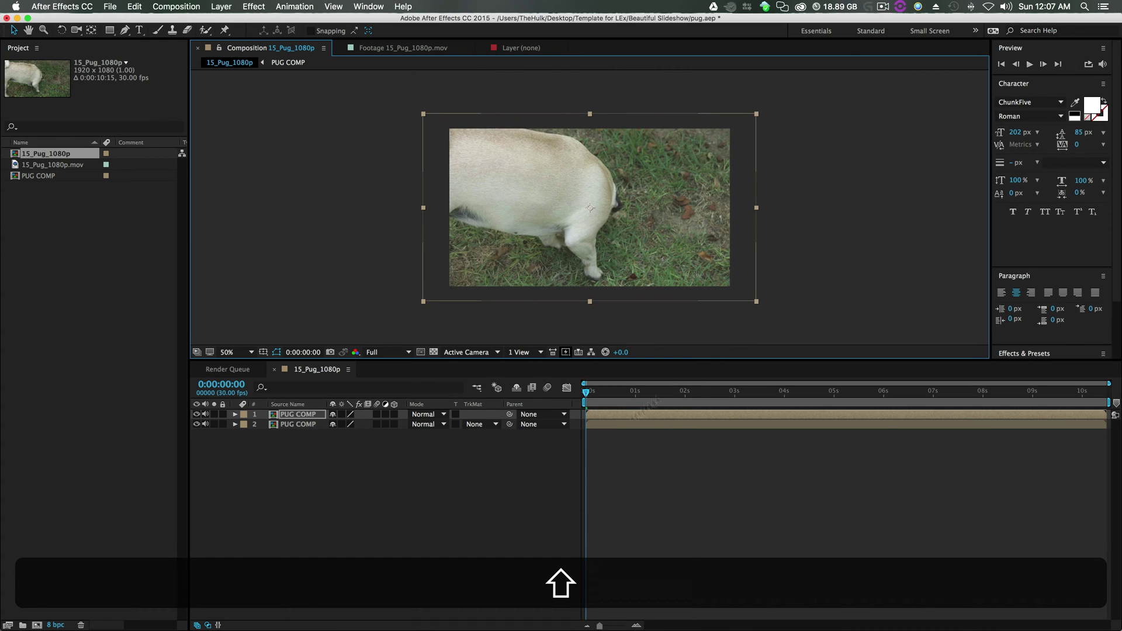
pyautogui.moveTo(624, 392); pyautogui.dragTo(644, 371)
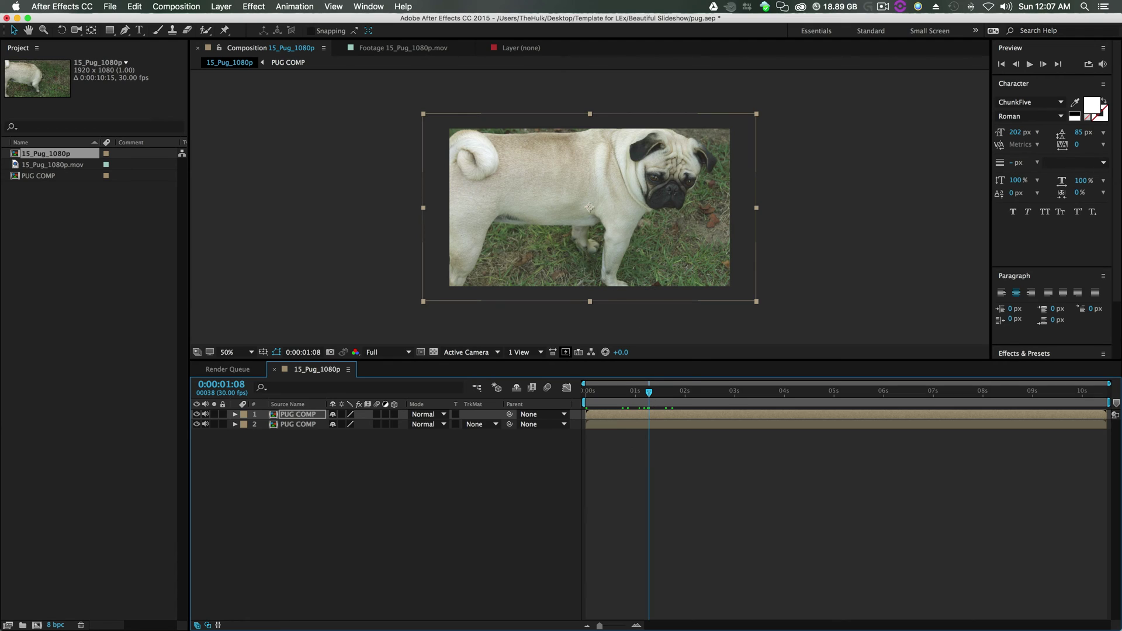
pyautogui.click(125, 30)
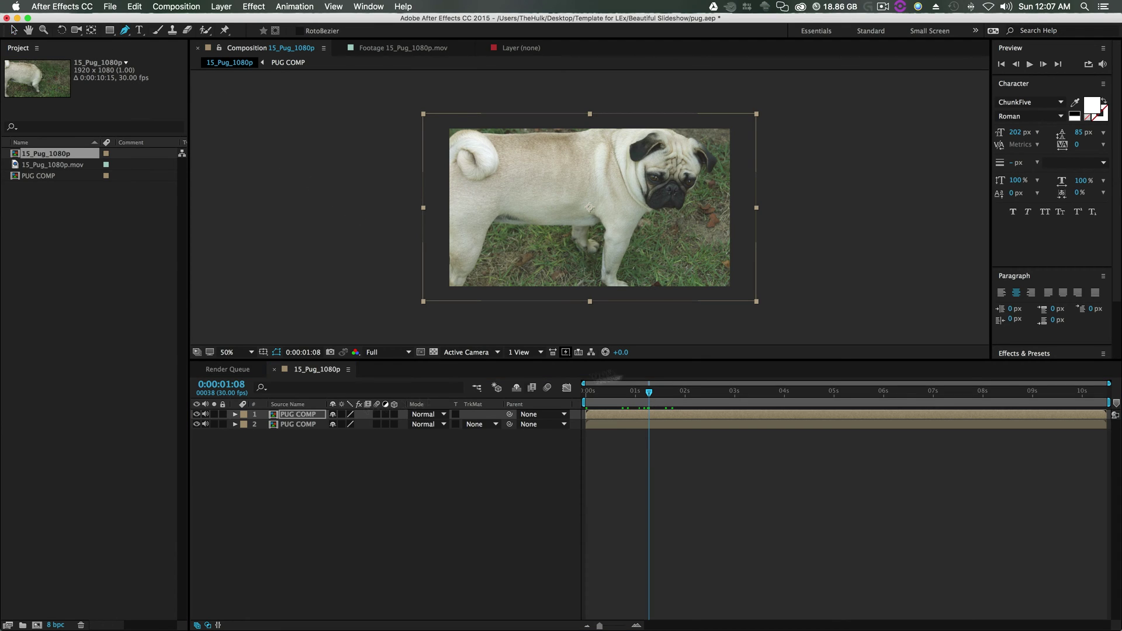
pyautogui.click(311, 419)
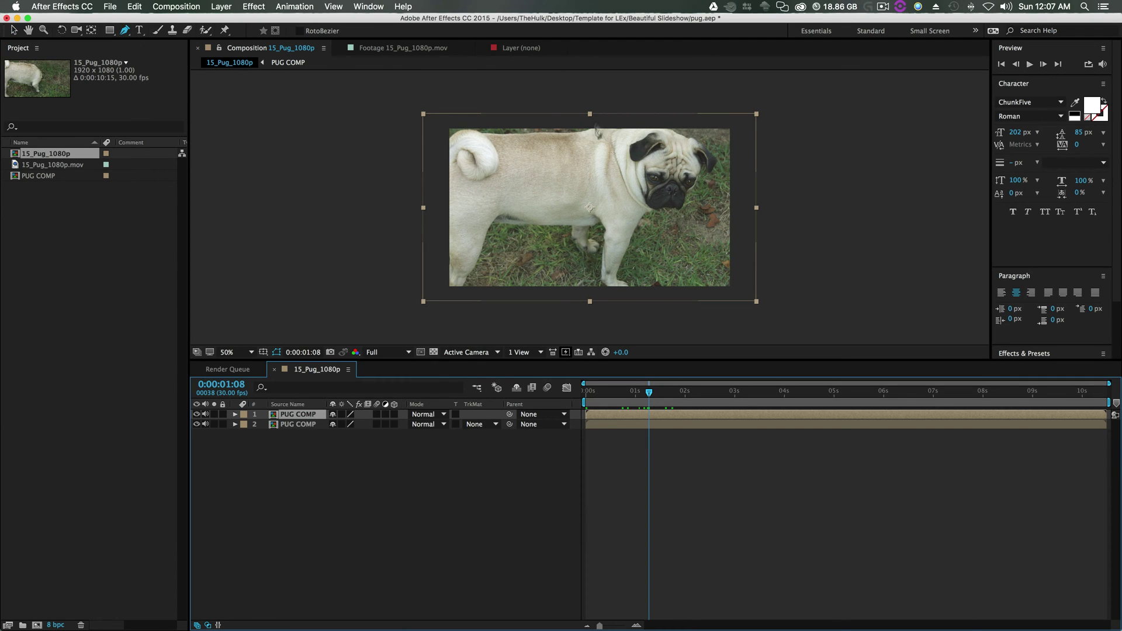
pyautogui.click(611, 93)
pyautogui.click(723, 308)
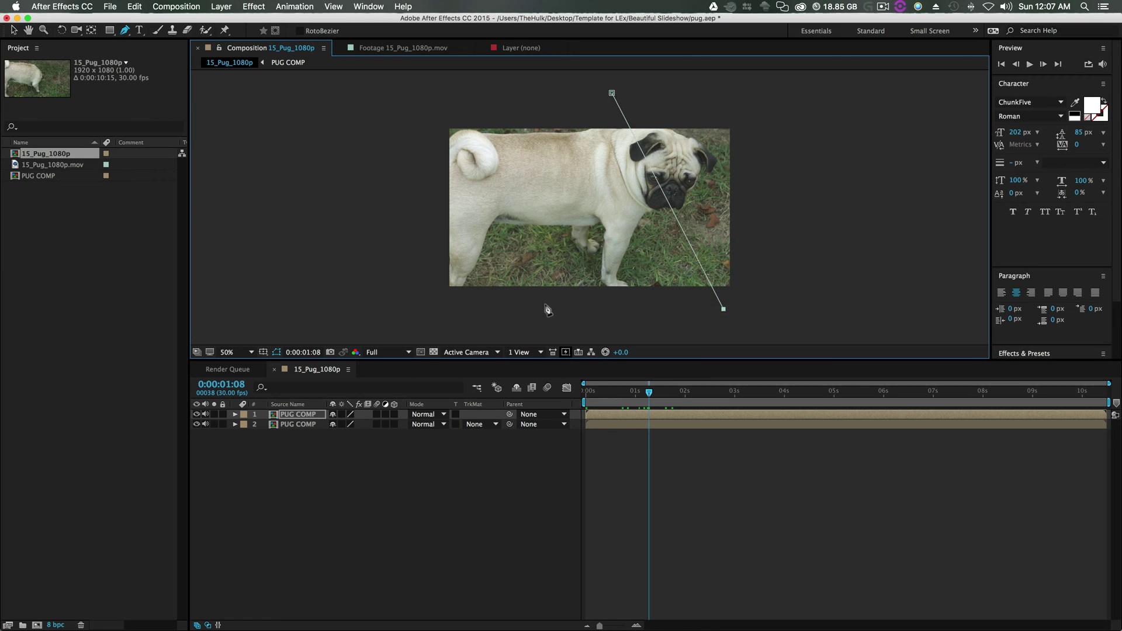
pyautogui.click(544, 308)
pyautogui.click(468, 108)
pyautogui.click(612, 93)
pyautogui.moveTo(612, 92); pyautogui.dragTo(612, 104)
# - Scrub to 0:00:01:27 to check the masked result and hide the mask outline
pyautogui.press('v')
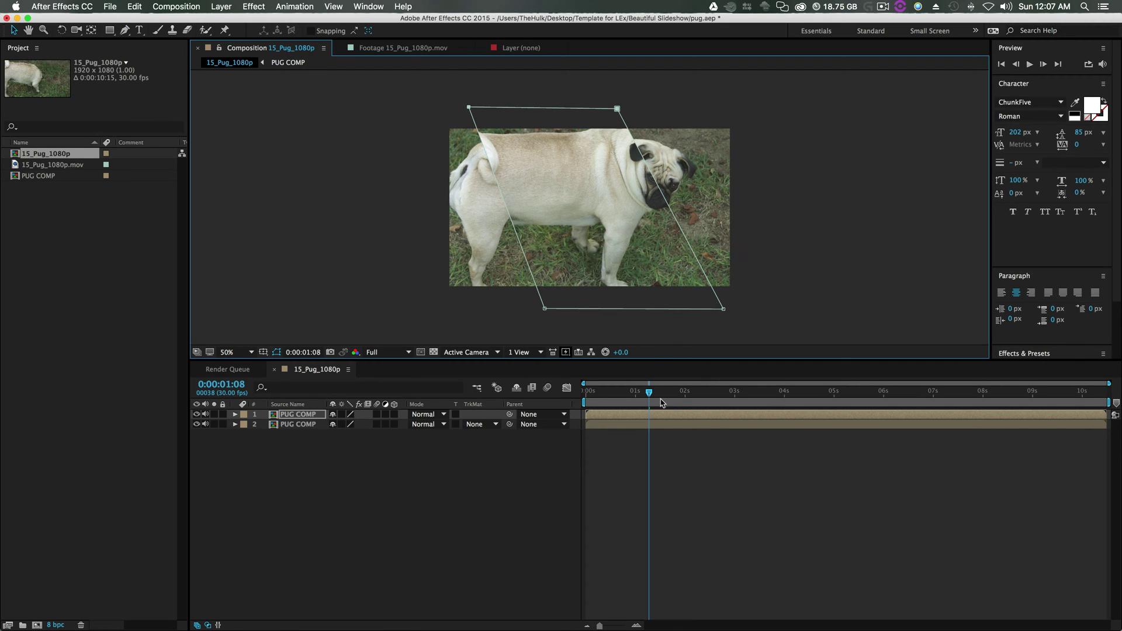
pyautogui.moveTo(660, 401)
pyautogui.mouseDown()
pyautogui.moveTo(771, 401)
pyautogui.moveTo(664, 401)
pyautogui.moveTo(679, 401)
pyautogui.mouseUp()
pyautogui.click(776, 310)
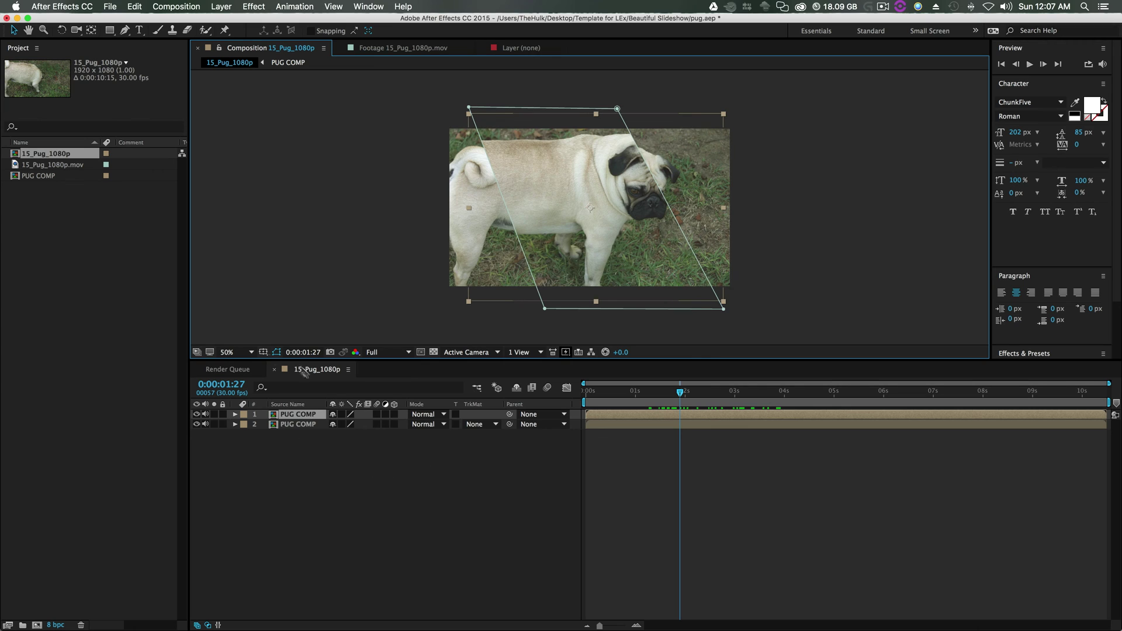
pyautogui.click(276, 352)
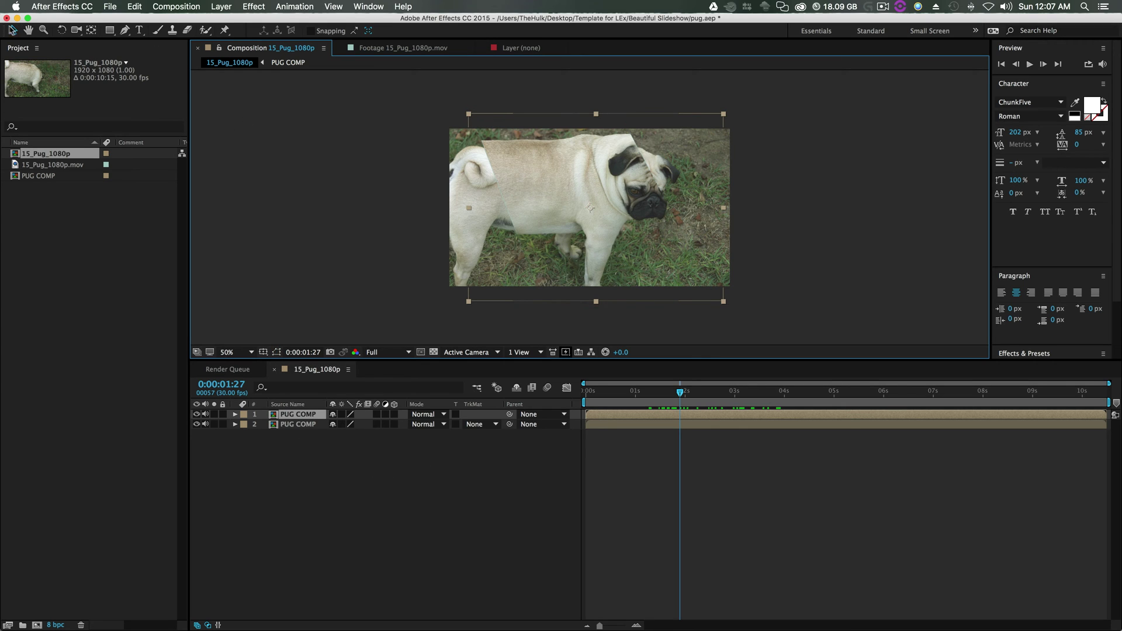
pyautogui.click(374, 242)
# - Review the mask at 0:00:02:24, toggling the mask outline off and on
pyautogui.moveTo(680, 395)
pyautogui.mouseDown()
pyautogui.moveTo(757, 396)
pyautogui.moveTo(589, 395)
pyautogui.moveTo(744, 395)
pyautogui.moveTo(698, 395)
pyautogui.mouseUp()
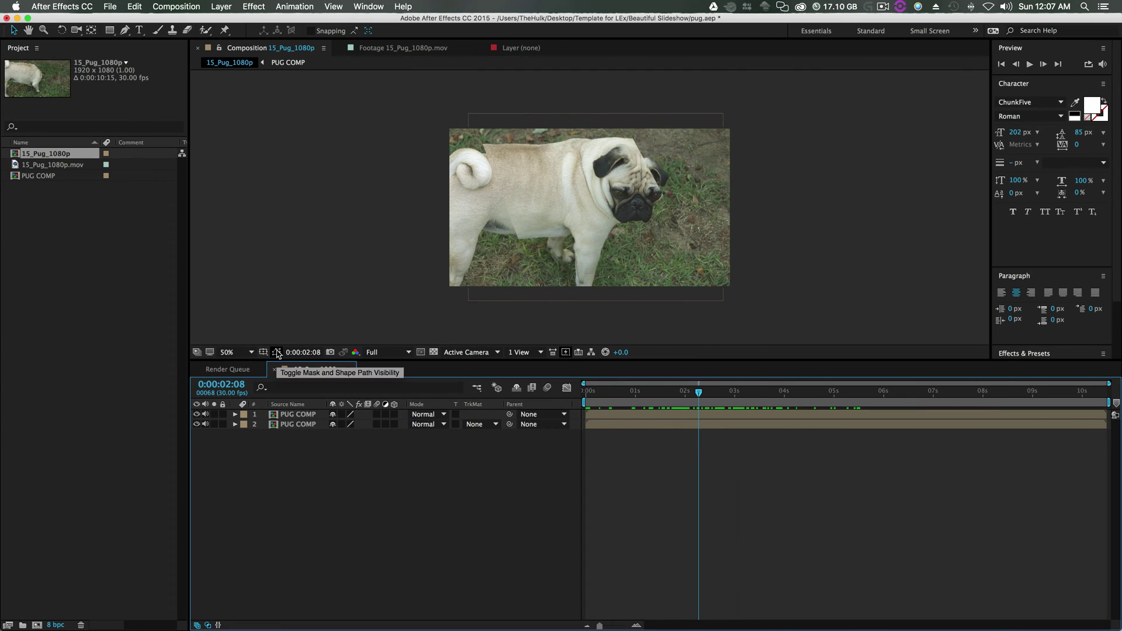
pyautogui.click(278, 352)
pyautogui.click(591, 275)
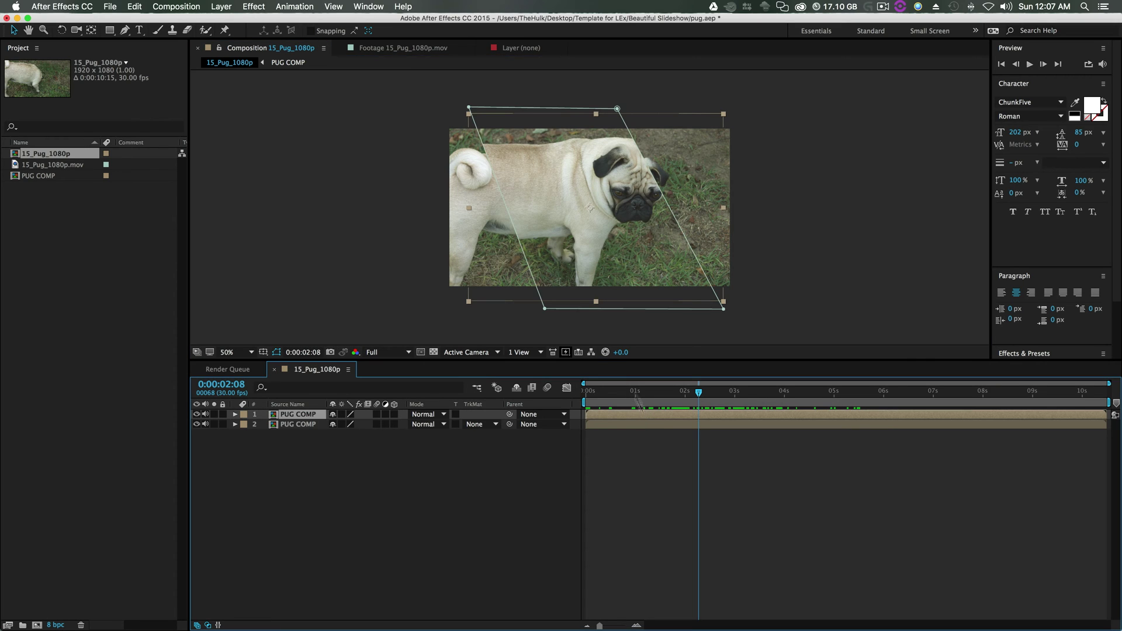
pyautogui.click(724, 391)
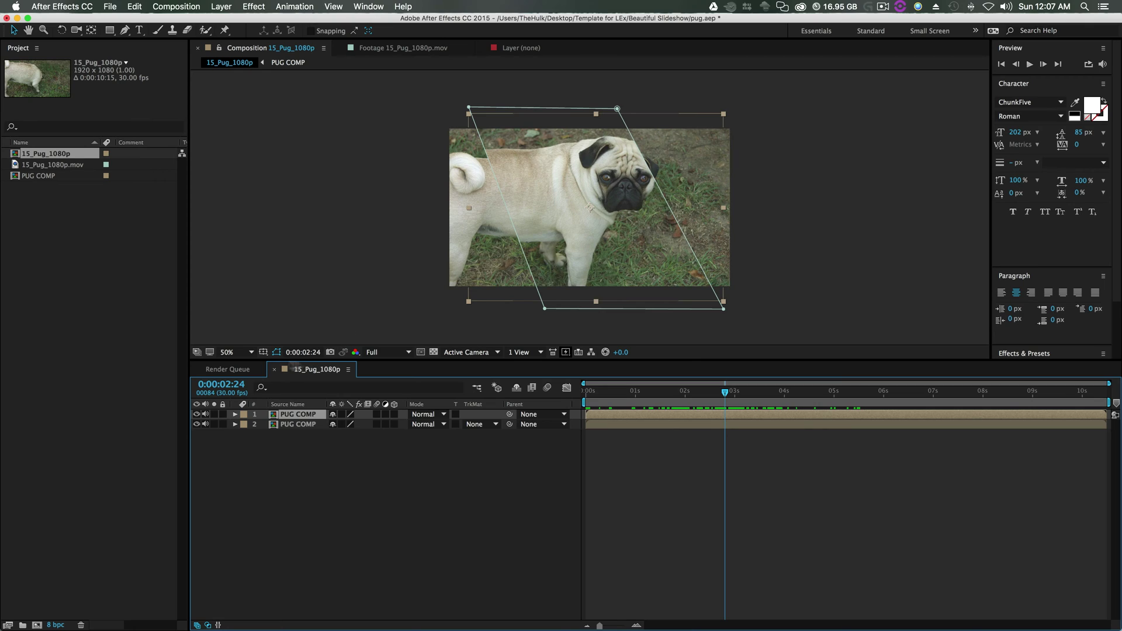
pyautogui.click(277, 353)
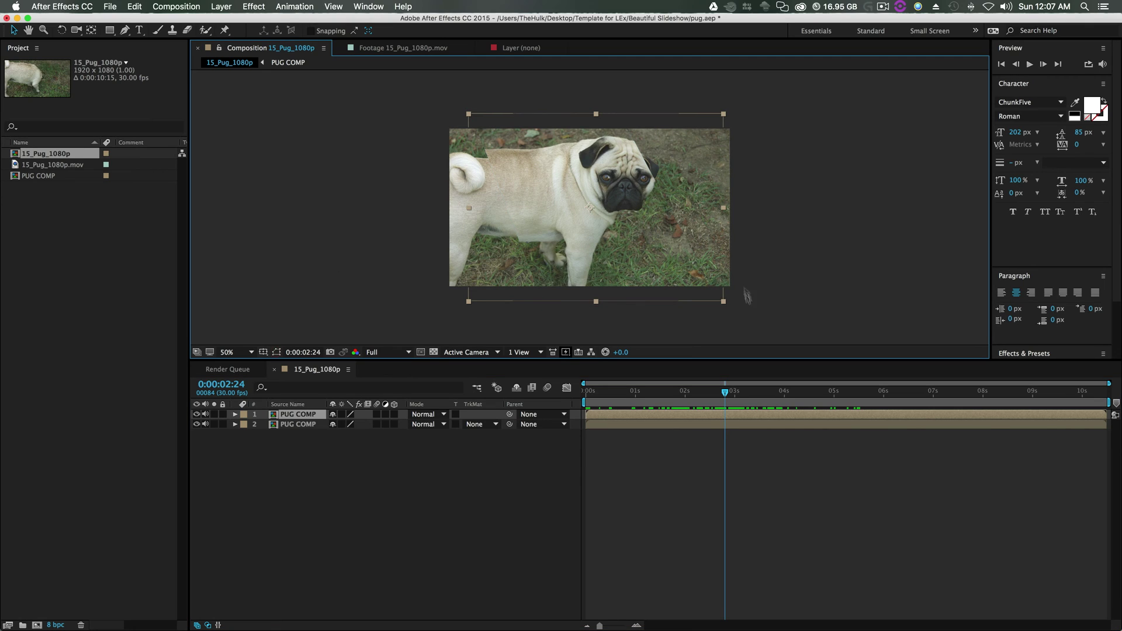
pyautogui.click(277, 353)
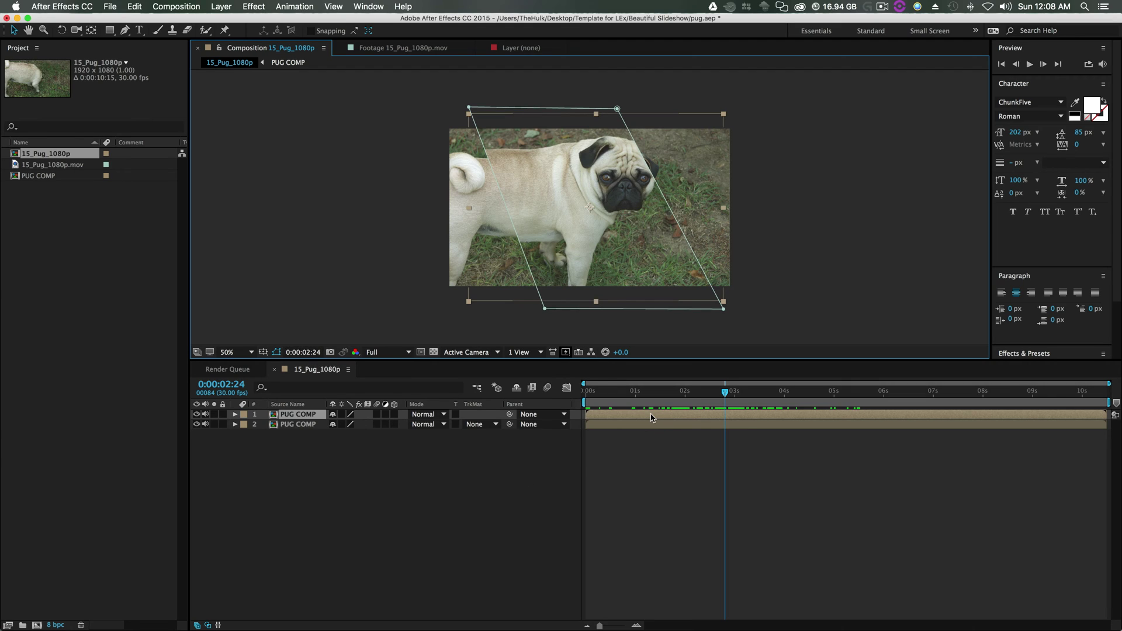
# - Twirl open the top layer's Masks > Mask 1 properties
pyautogui.click(235, 415)
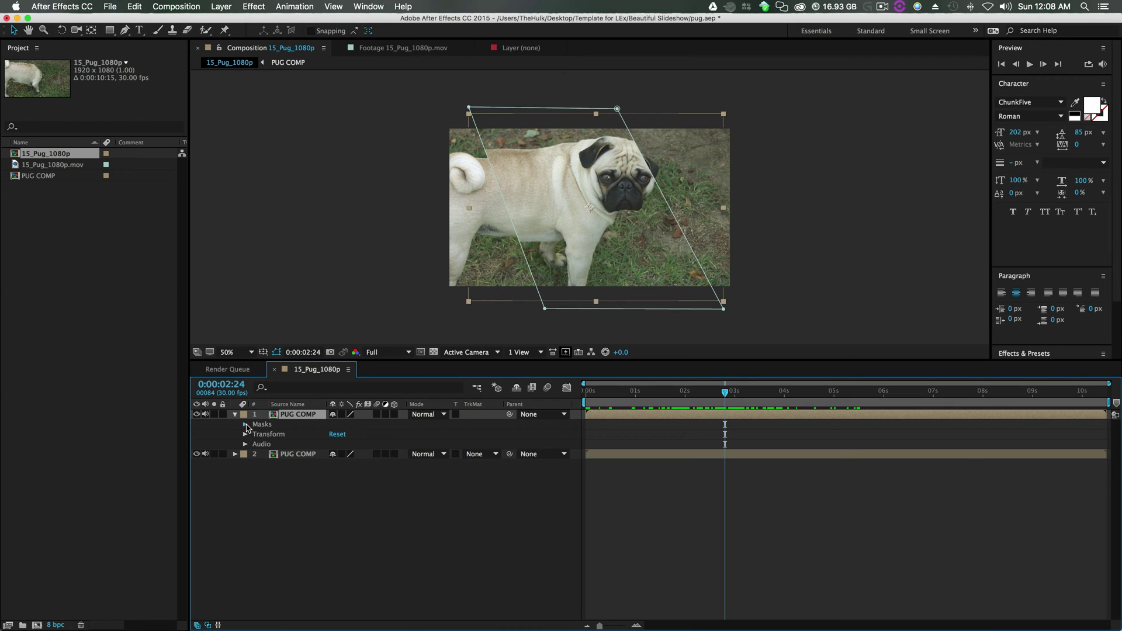
pyautogui.click(245, 425)
pyautogui.click(255, 435)
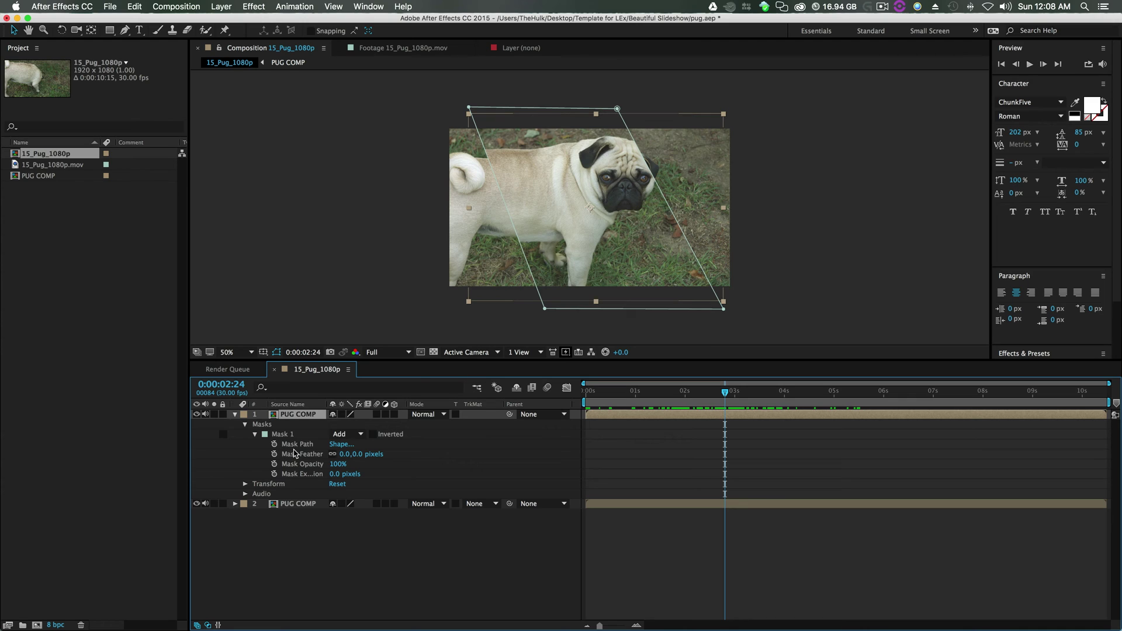
# - At about 1 second, push the mask off the left of the frame and set a Mask Path keyframe
pyautogui.moveTo(727, 392); pyautogui.dragTo(647, 392)
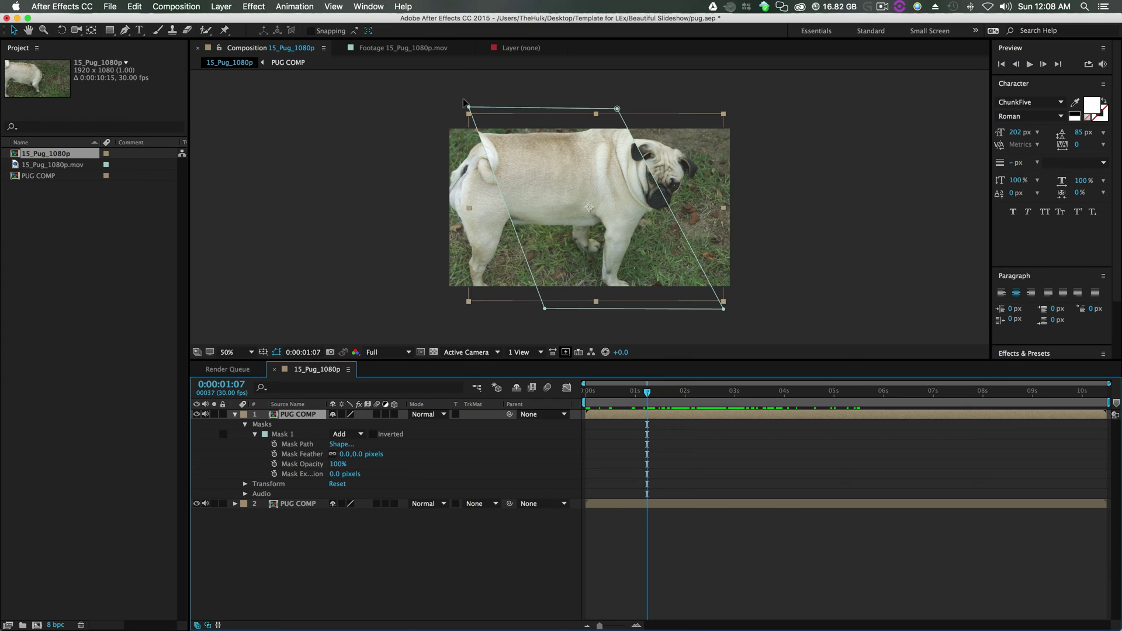
pyautogui.moveTo(466, 106); pyautogui.dragTo(439, 309)
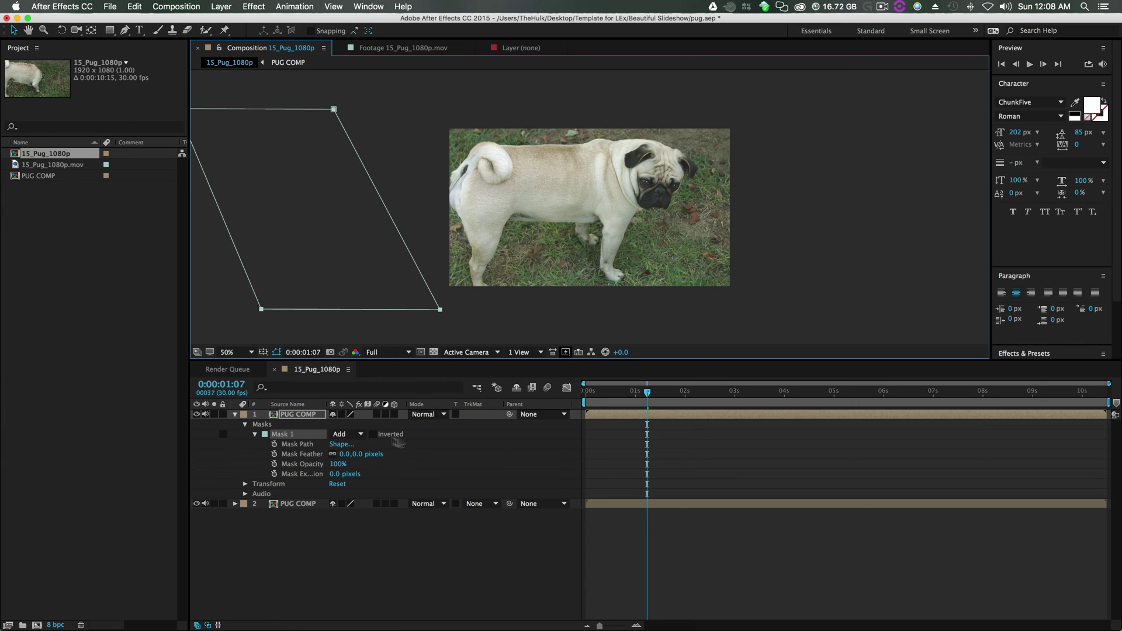
pyautogui.click(275, 445)
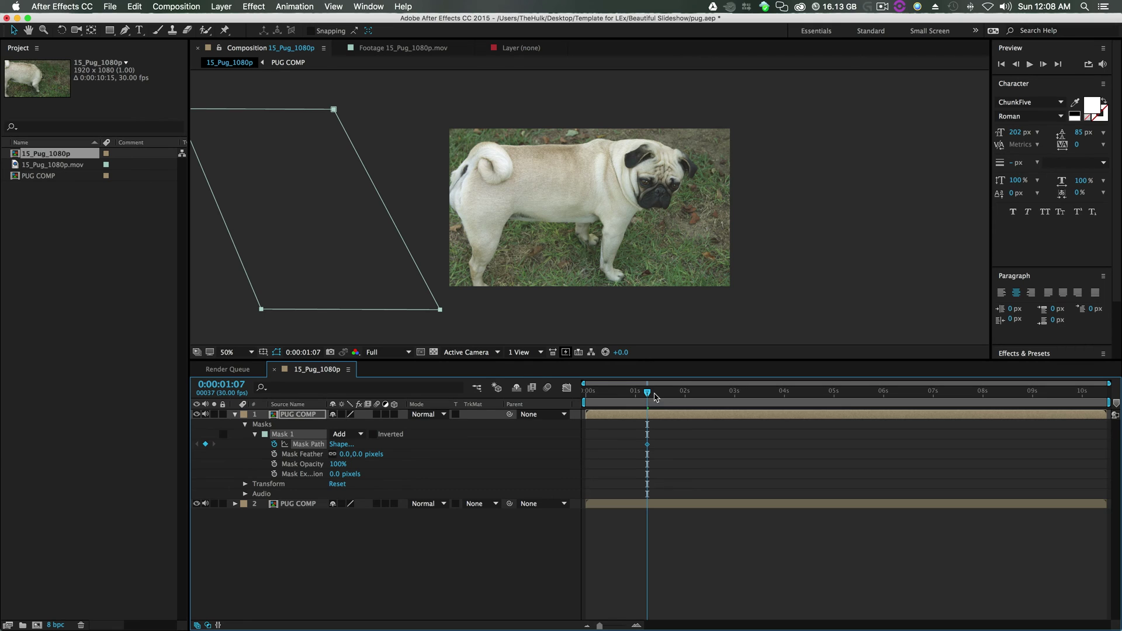
# - At about 6 seconds, slide the mask to the right side and scrub to check the motion
pyautogui.moveTo(653, 395); pyautogui.dragTo(887, 412)
pyautogui.moveTo(435, 309); pyautogui.dragTo(992, 305)
pyautogui.moveTo(883, 391); pyautogui.dragTo(760, 464)
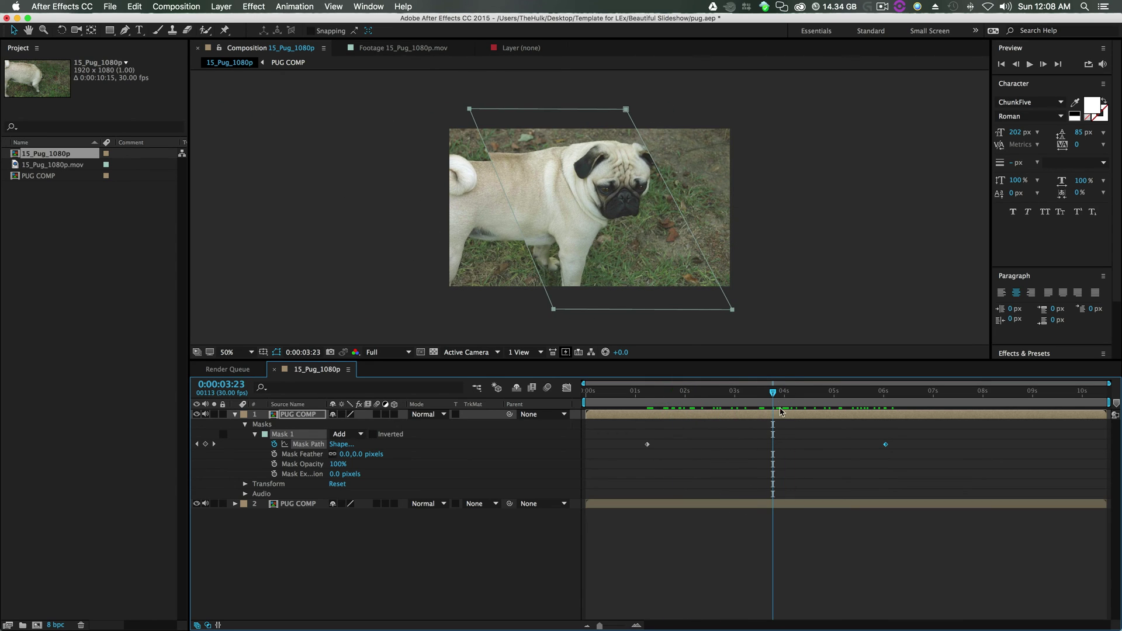
pyautogui.moveTo(774, 393); pyautogui.dragTo(766, 393)
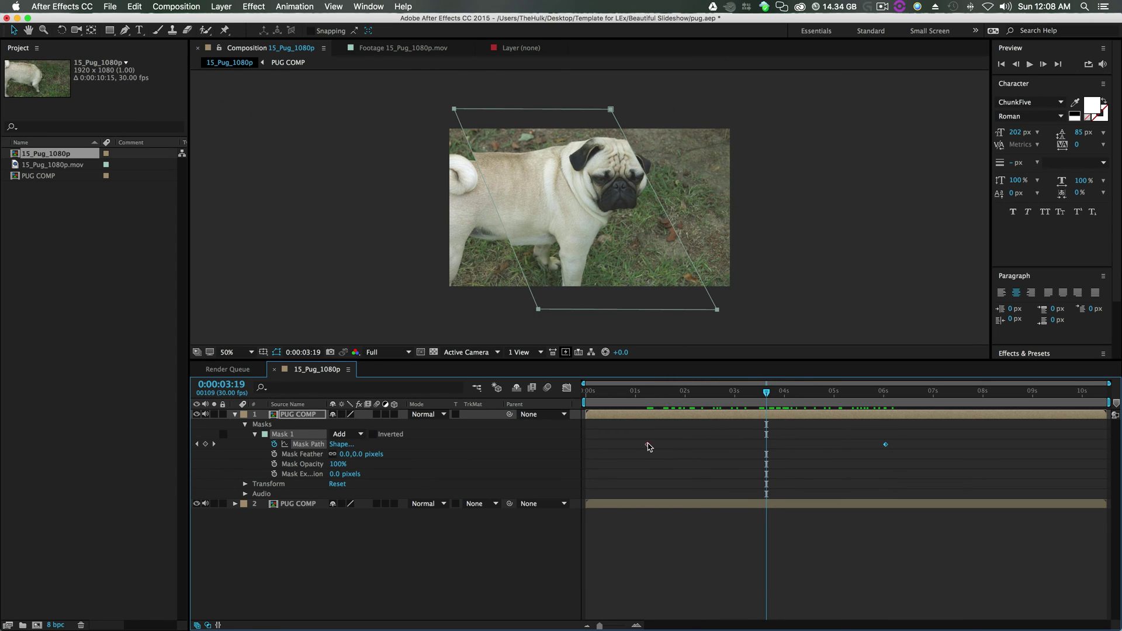
# - Apply Easy Ease Out to the first Mask Path keyframe and Easy Ease In to the second, then preview
pyautogui.rightClick(647, 446)
pyautogui.moveTo(715, 579)
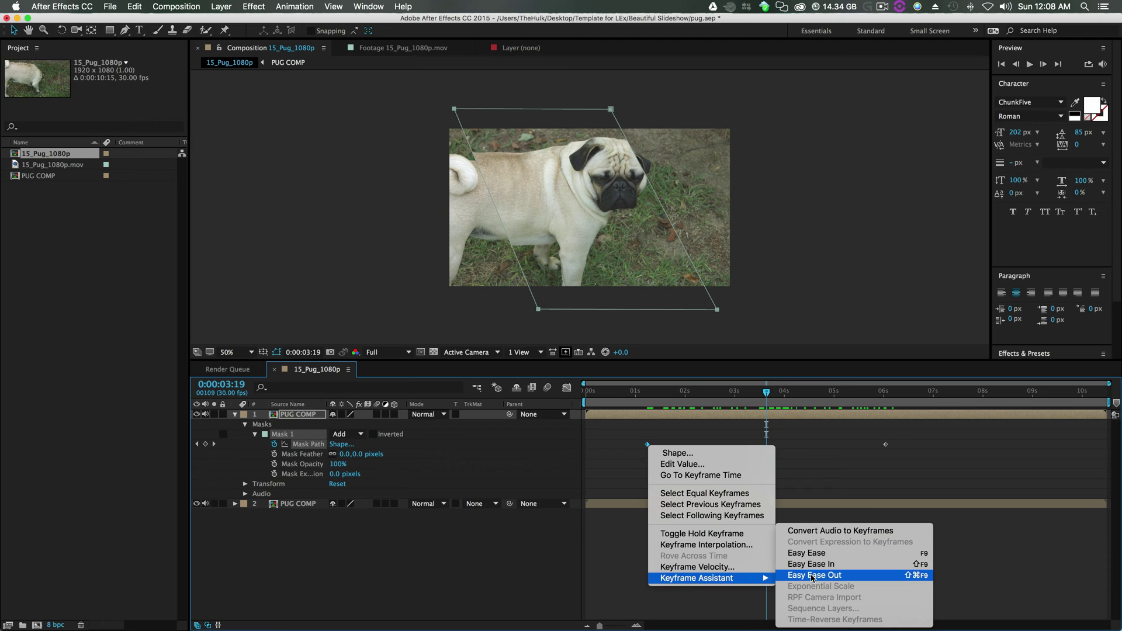
pyautogui.click(812, 576)
pyautogui.rightClick(887, 445)
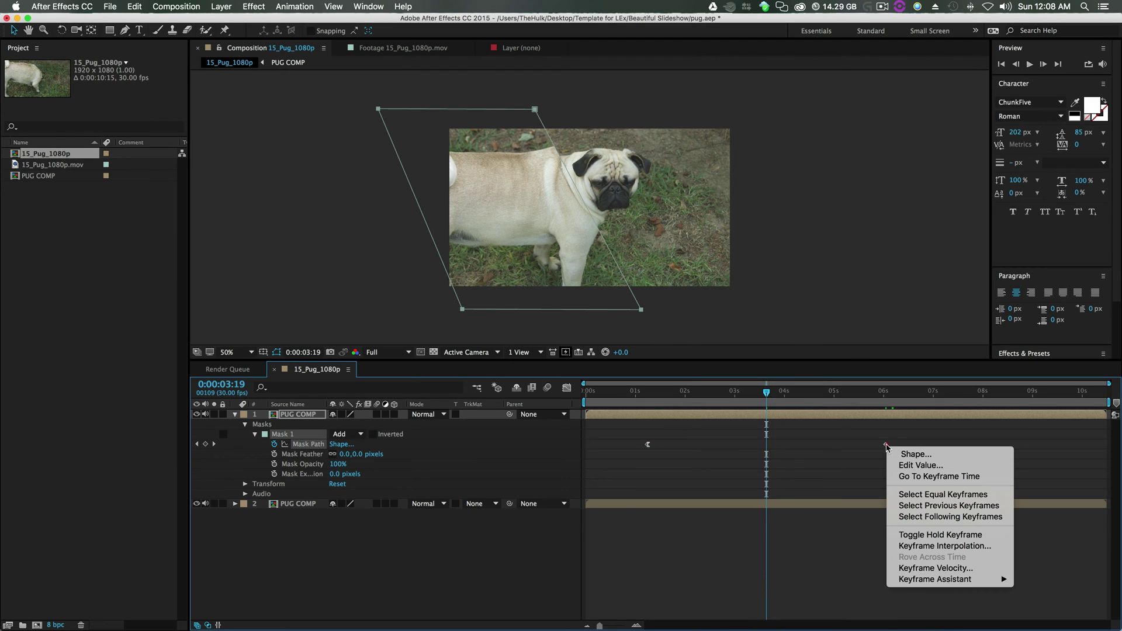
pyautogui.moveTo(937, 584)
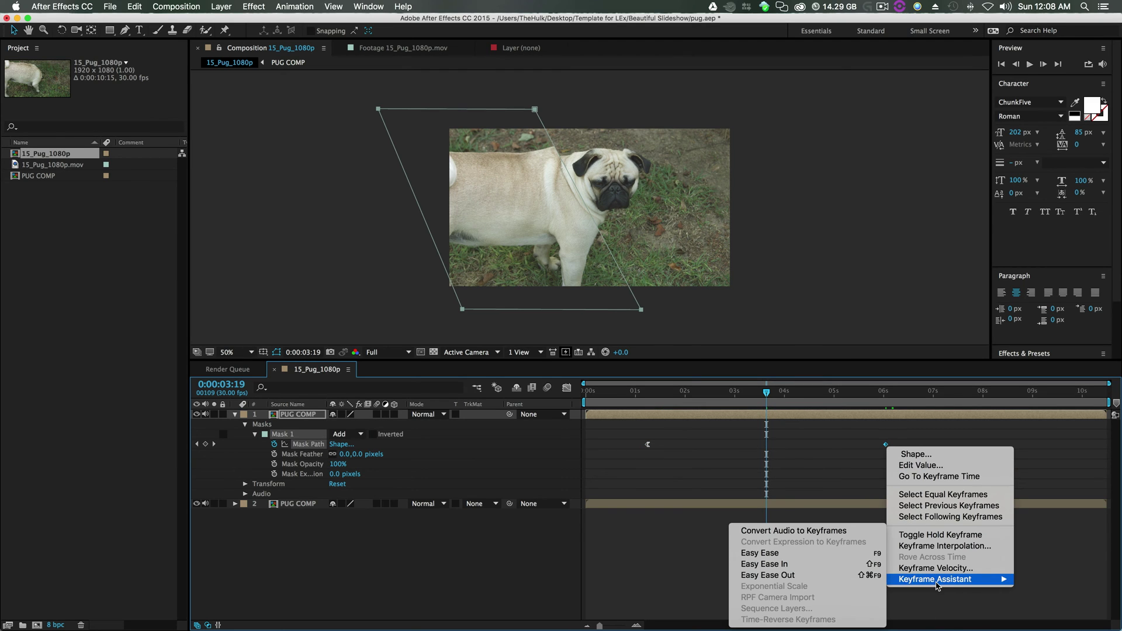
pyautogui.click(812, 564)
pyautogui.moveTo(768, 392); pyautogui.dragTo(635, 392)
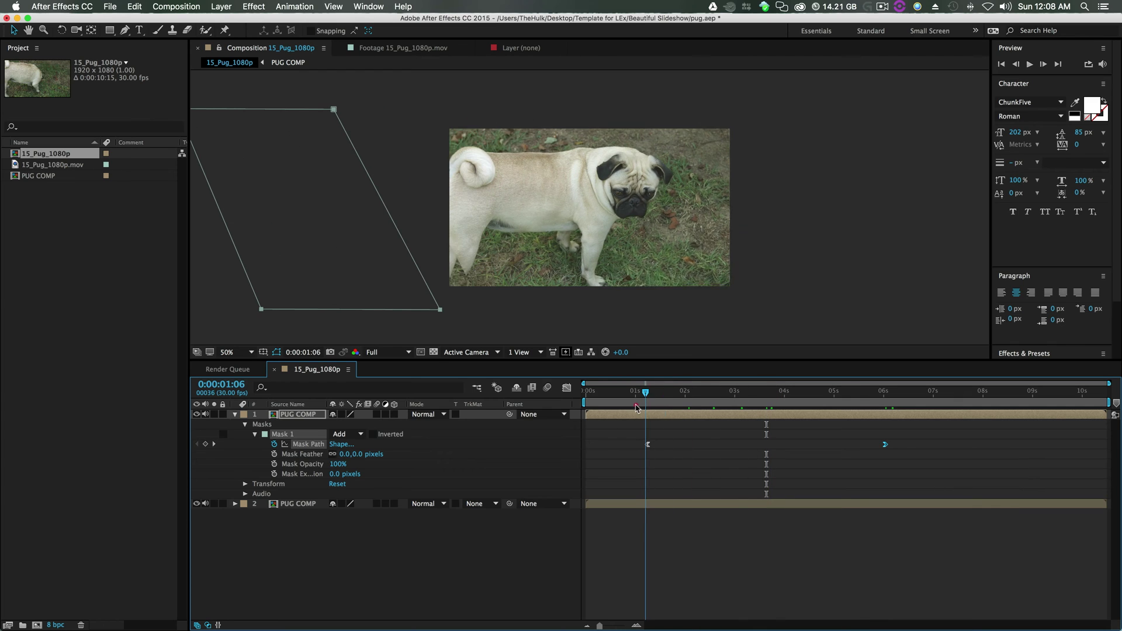
pyautogui.click(1029, 64)
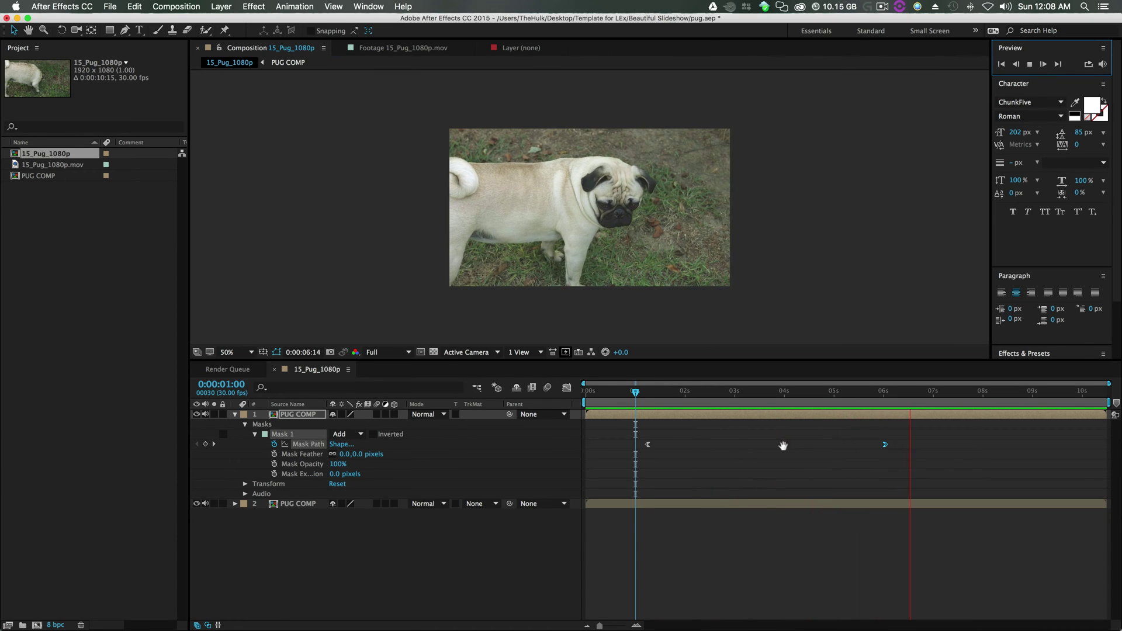
# - Select both Mask Path keyframes and show them in the Graph Editor's speed graph
pyautogui.press('space')
pyautogui.click(764, 393)
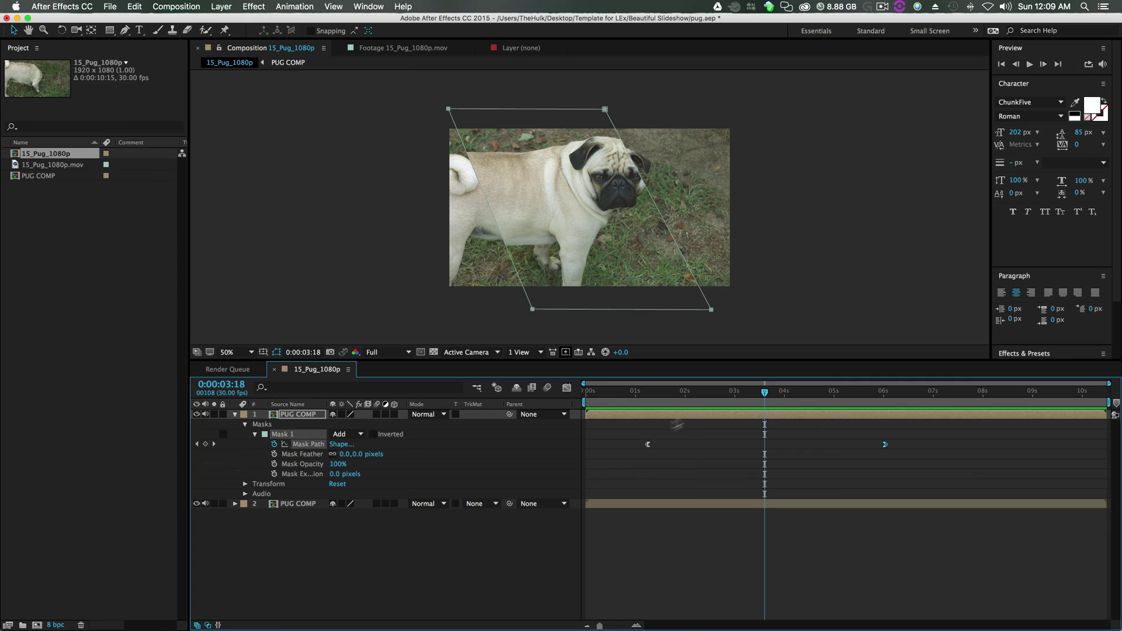
pyautogui.click(691, 414)
pyautogui.moveTo(636, 441); pyautogui.dragTo(948, 451)
pyautogui.click(566, 387)
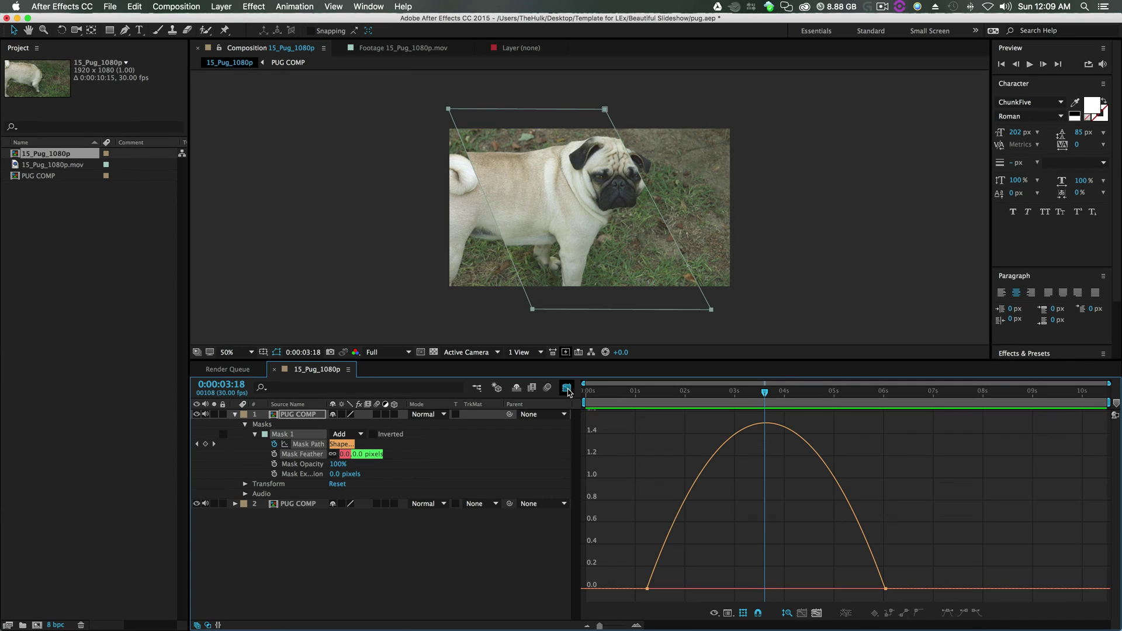
pyautogui.click(886, 587)
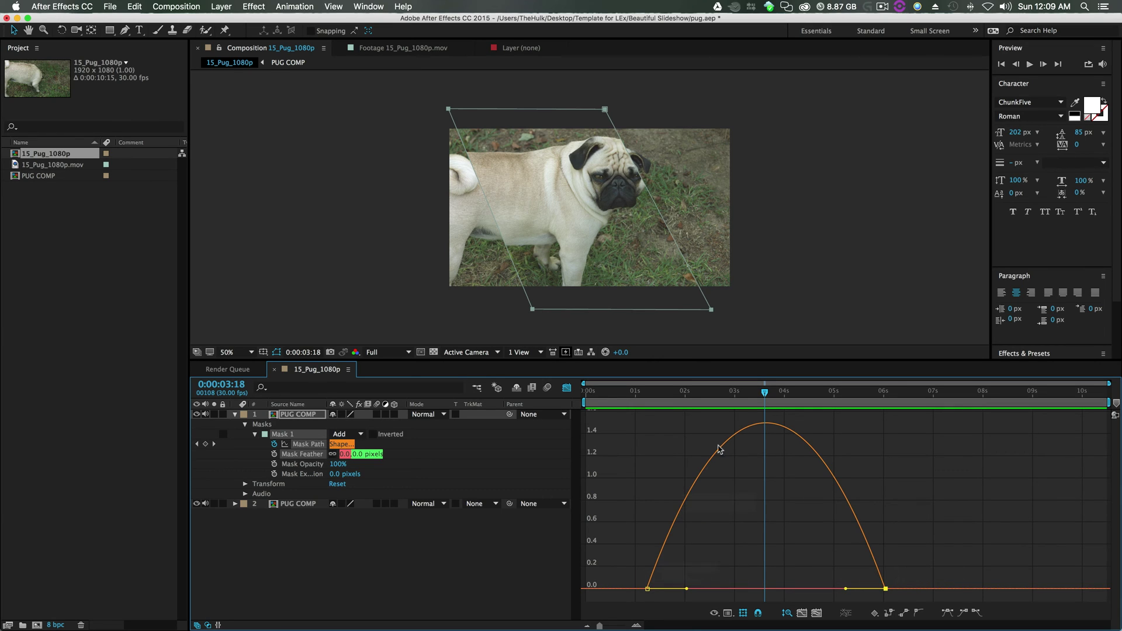
pyautogui.click(730, 613)
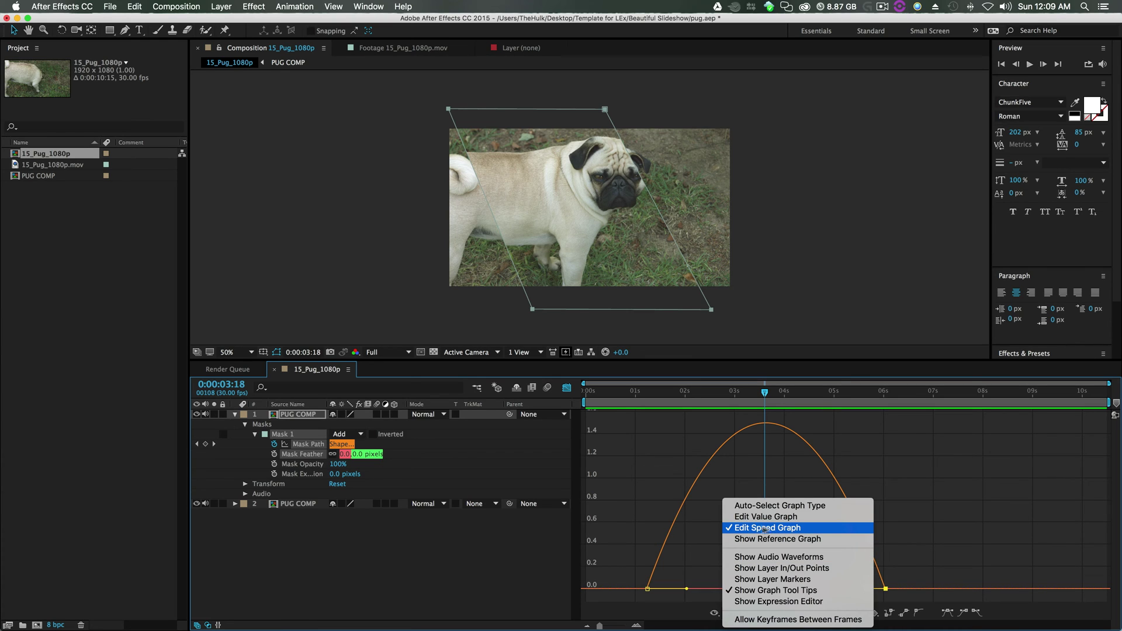
pyautogui.click(707, 574)
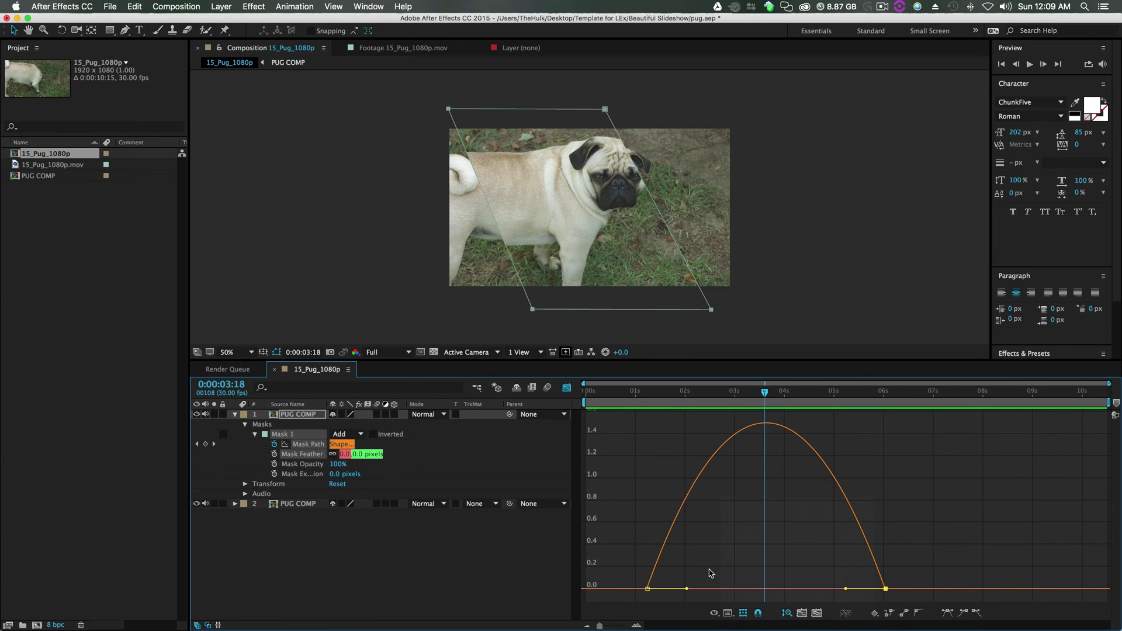
# - Lengthen the keyframes' ease influence, end the work area near 6.5 seconds, and preview
pyautogui.moveTo(685, 586); pyautogui.dragTo(758, 588)
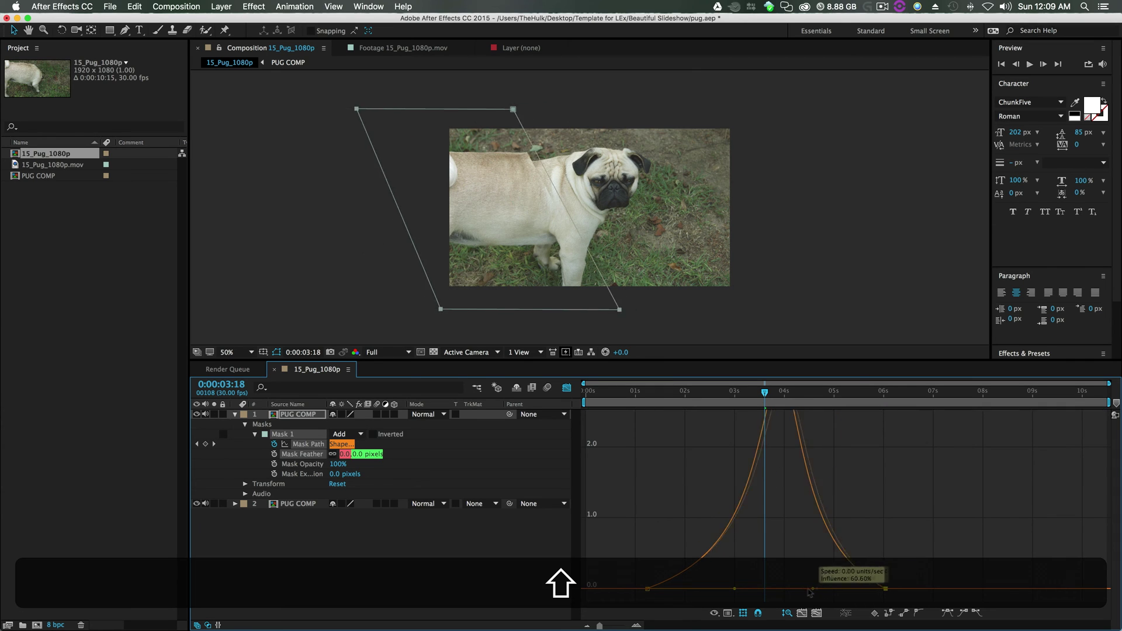
pyautogui.moveTo(806, 592); pyautogui.dragTo(793, 590)
pyautogui.click(596, 393)
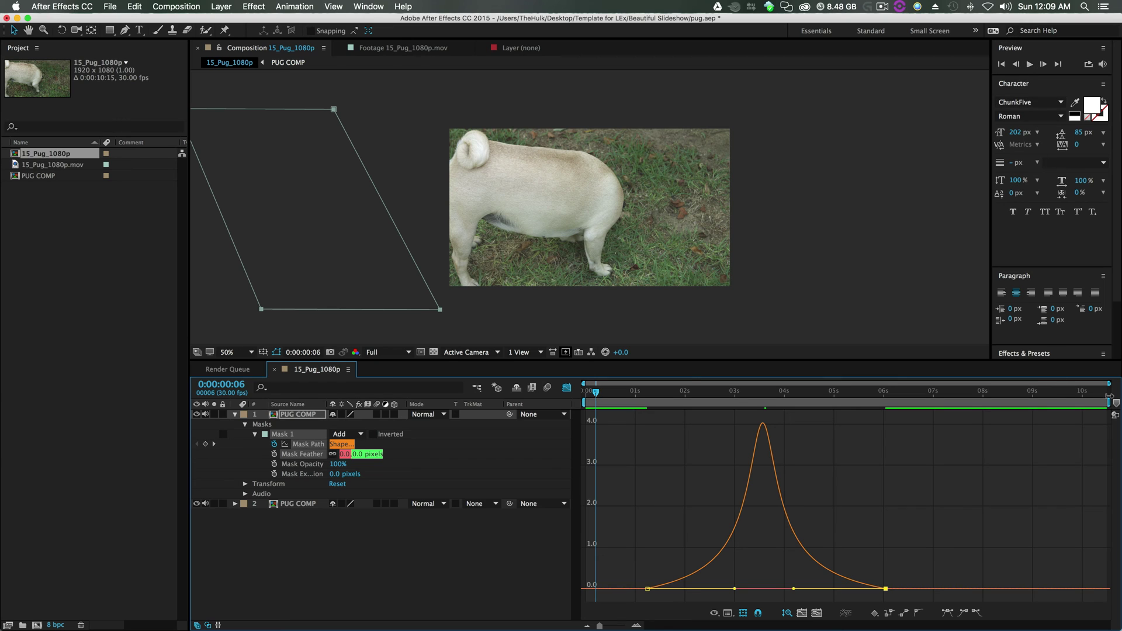
pyautogui.moveTo(1109, 403); pyautogui.dragTo(912, 402)
pyautogui.click(1029, 65)
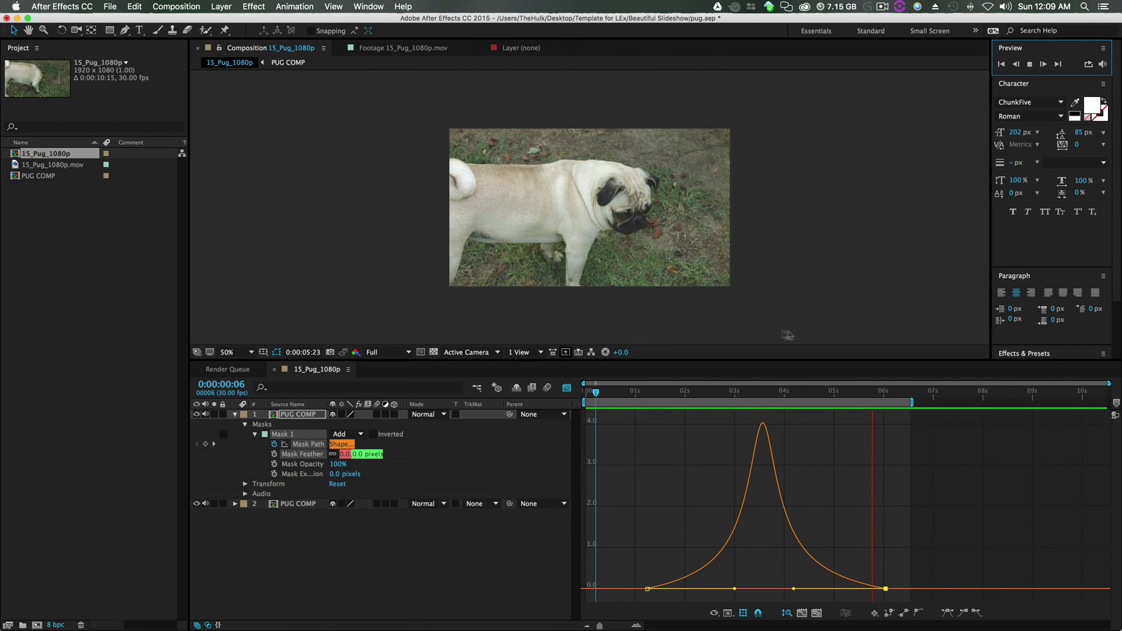
# - Leave the Graph Editor, duplicate the second pug layer, and hide the masked top layer
pyautogui.press('space')
pyautogui.click(567, 388)
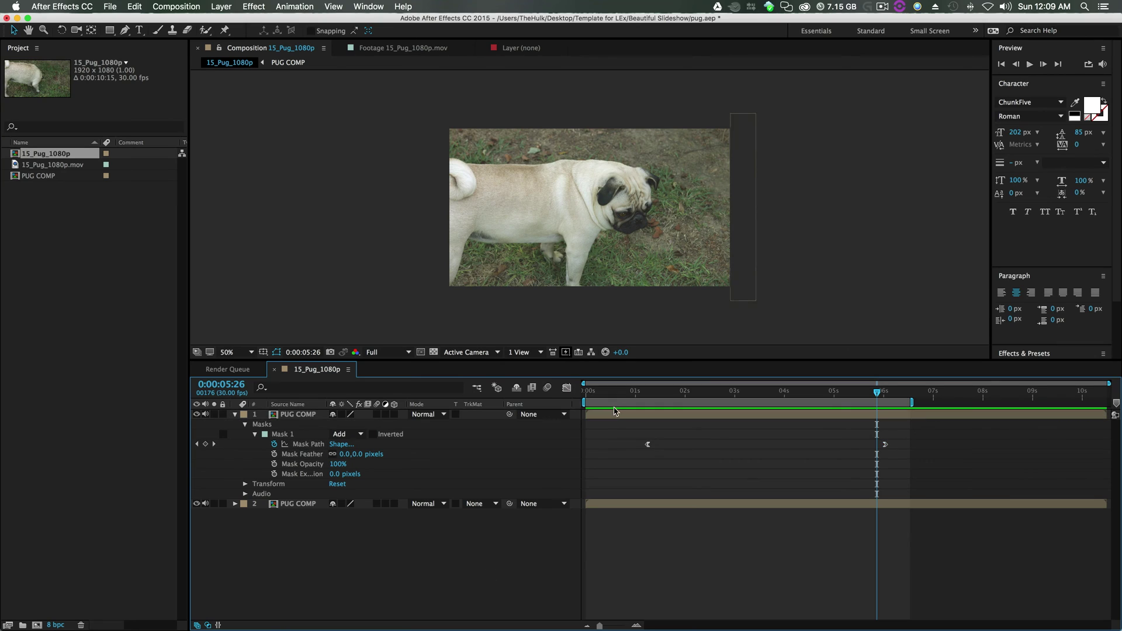
pyautogui.click(294, 505)
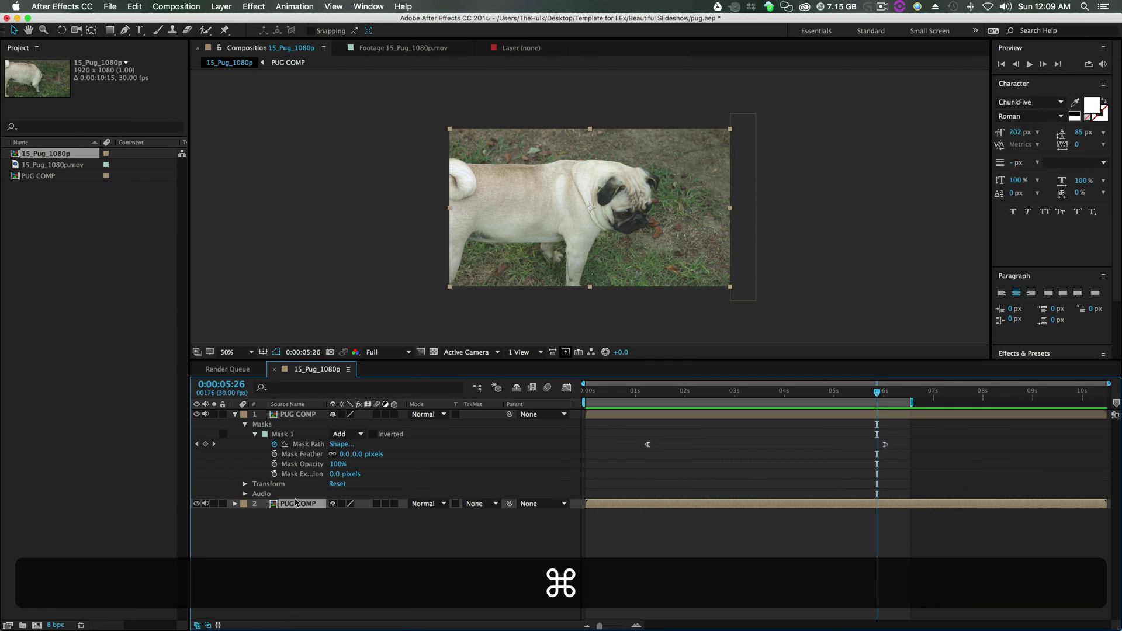
pyautogui.press('super+d')
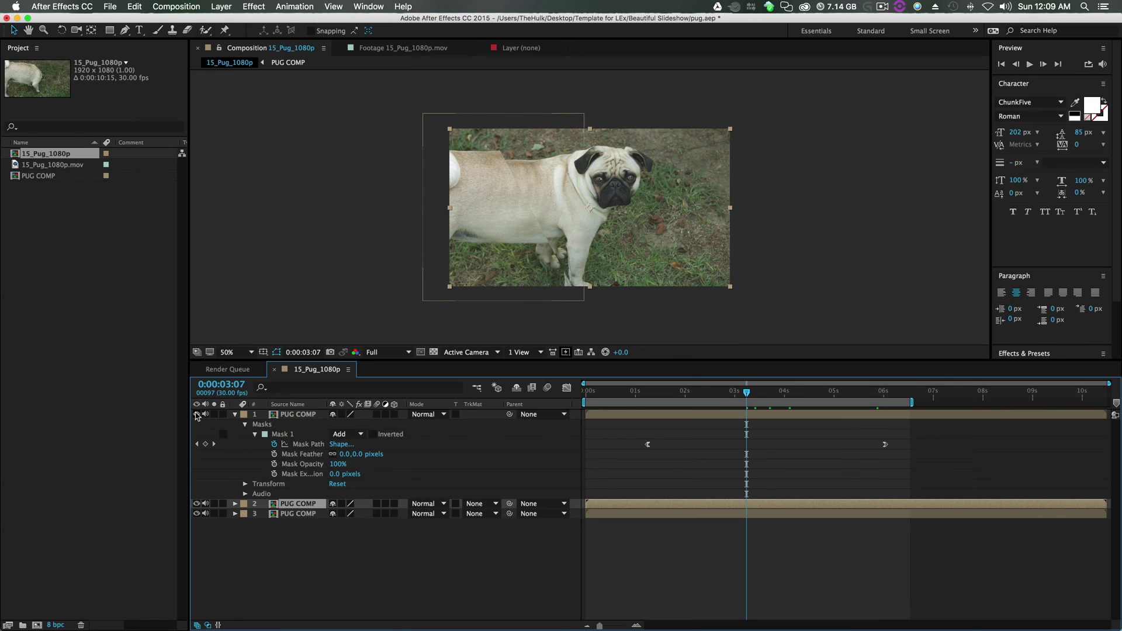
pyautogui.click(197, 414)
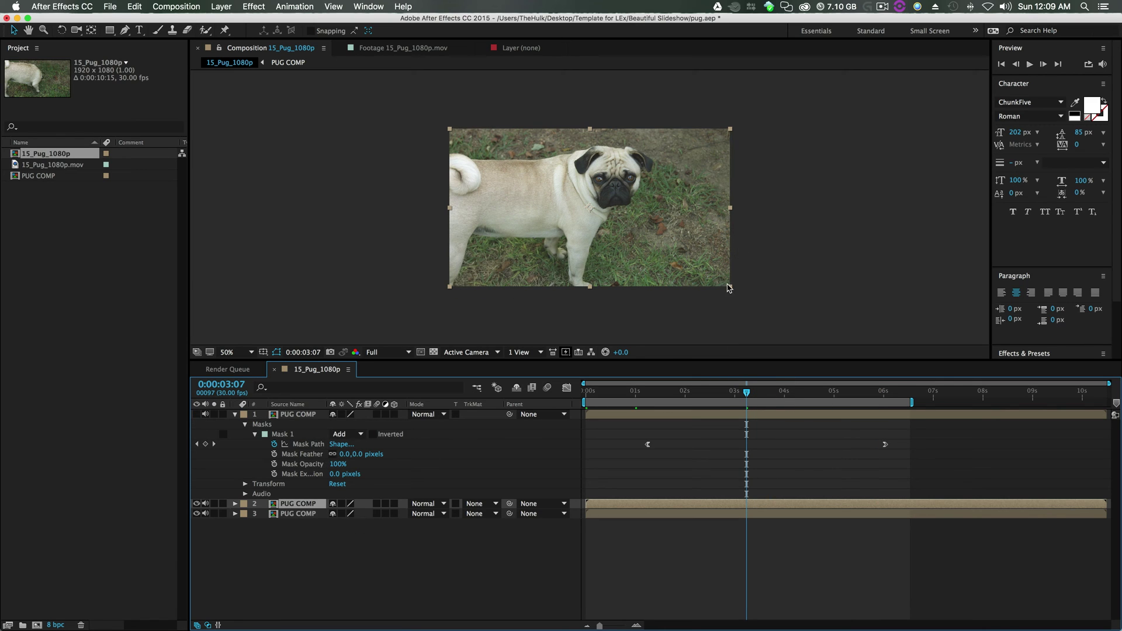
# - Scale the second pug layer up proportionally and shift it slightly lower in frame
pyautogui.moveTo(730, 288); pyautogui.dragTo(780, 349)
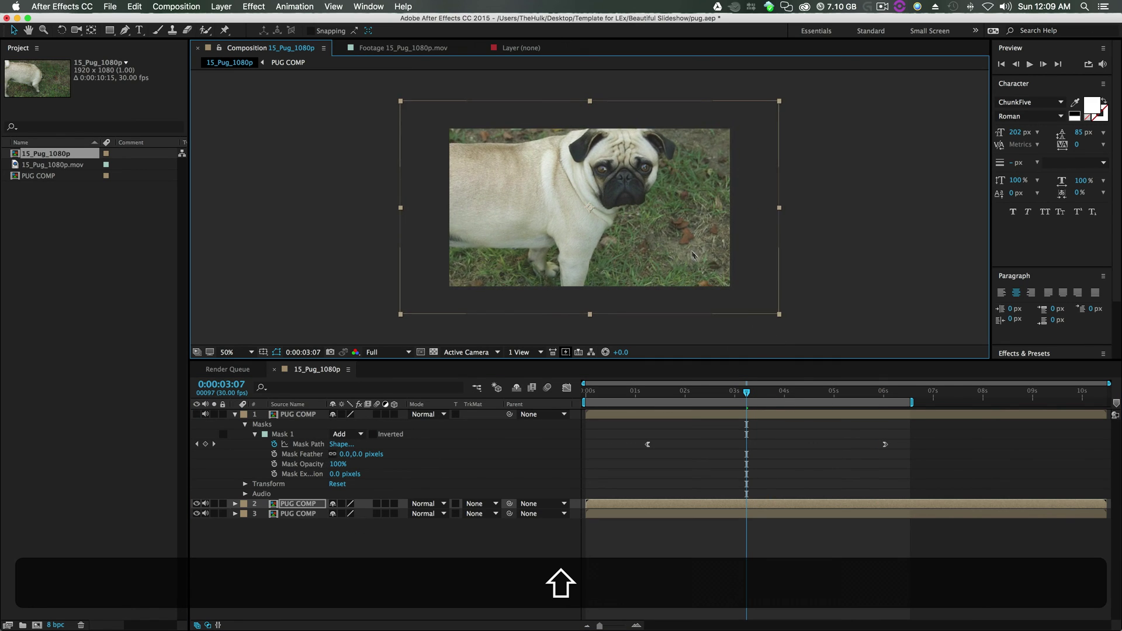
pyautogui.moveTo(690, 250); pyautogui.dragTo(679, 264)
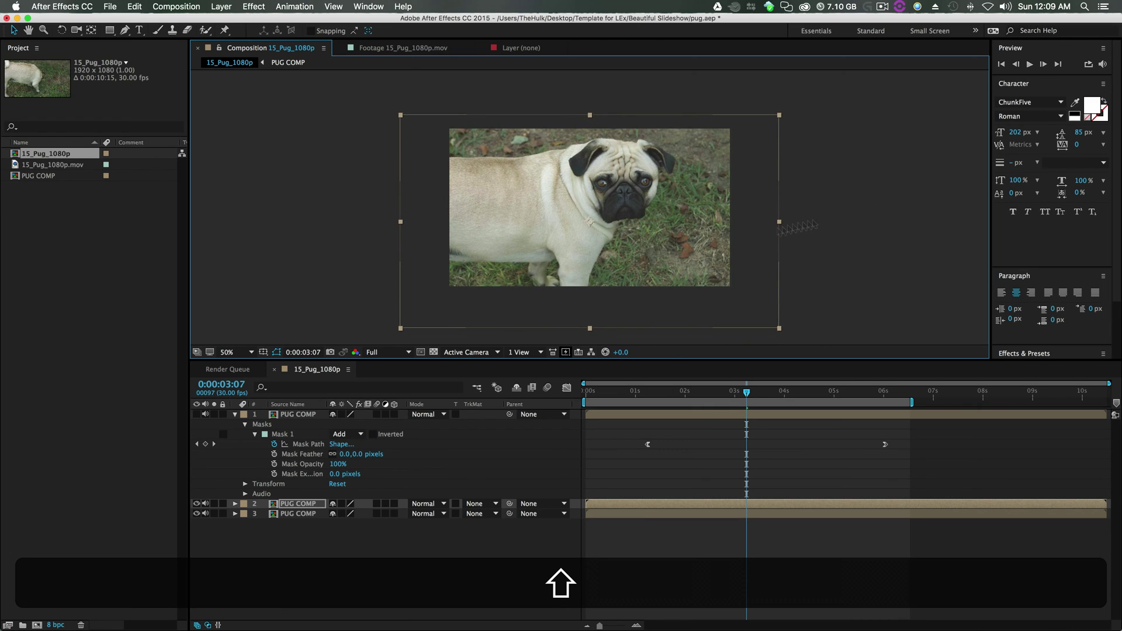
pyautogui.keyDown('shift'); pyautogui.click(678, 254); pyautogui.keyUp('shift')
# - Draw a narrow strip mask on the second pug layer and reveal its Mask Path property
pyautogui.click(125, 31)
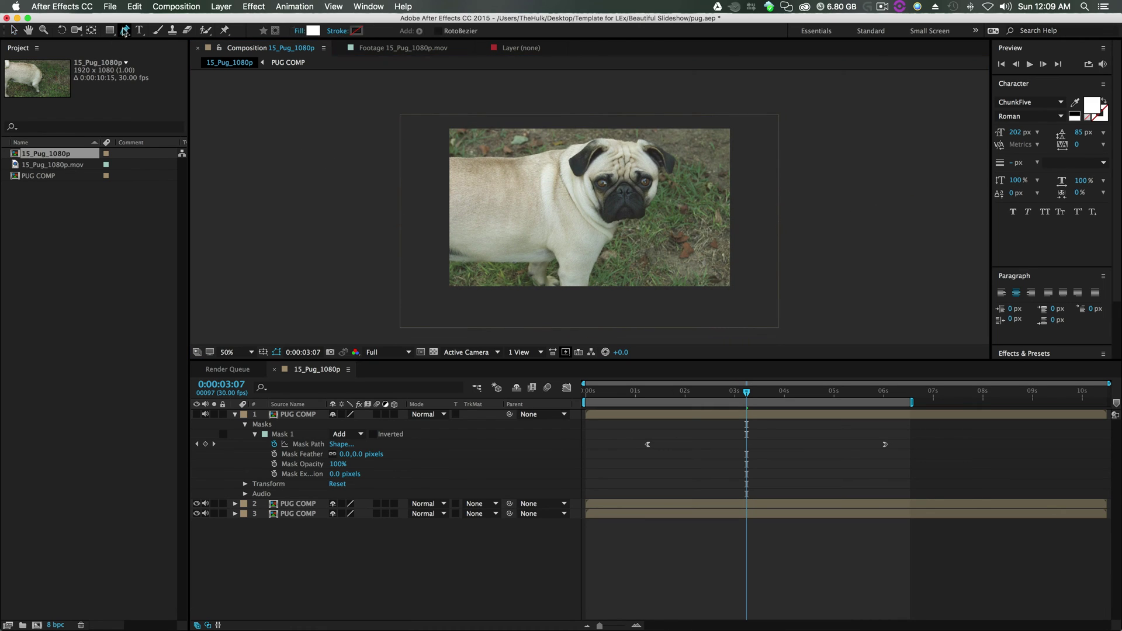
pyautogui.click(298, 503)
pyautogui.click(635, 101)
pyautogui.moveTo(698, 302); pyautogui.dragTo(672, 303)
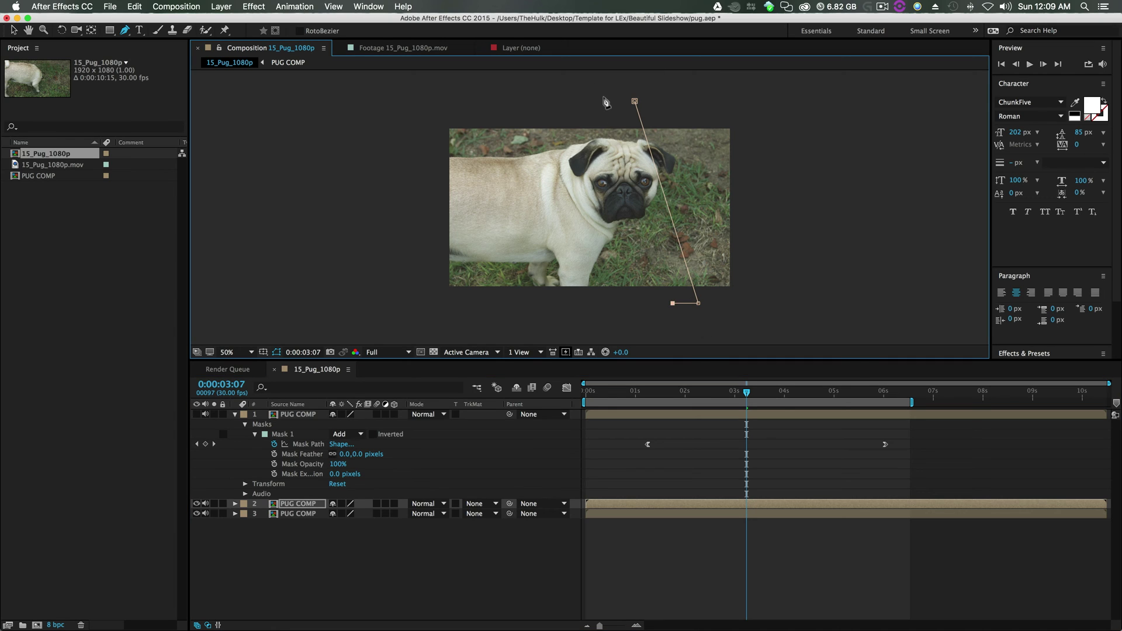
pyautogui.click(607, 101)
pyautogui.press('v')
pyautogui.click(235, 504)
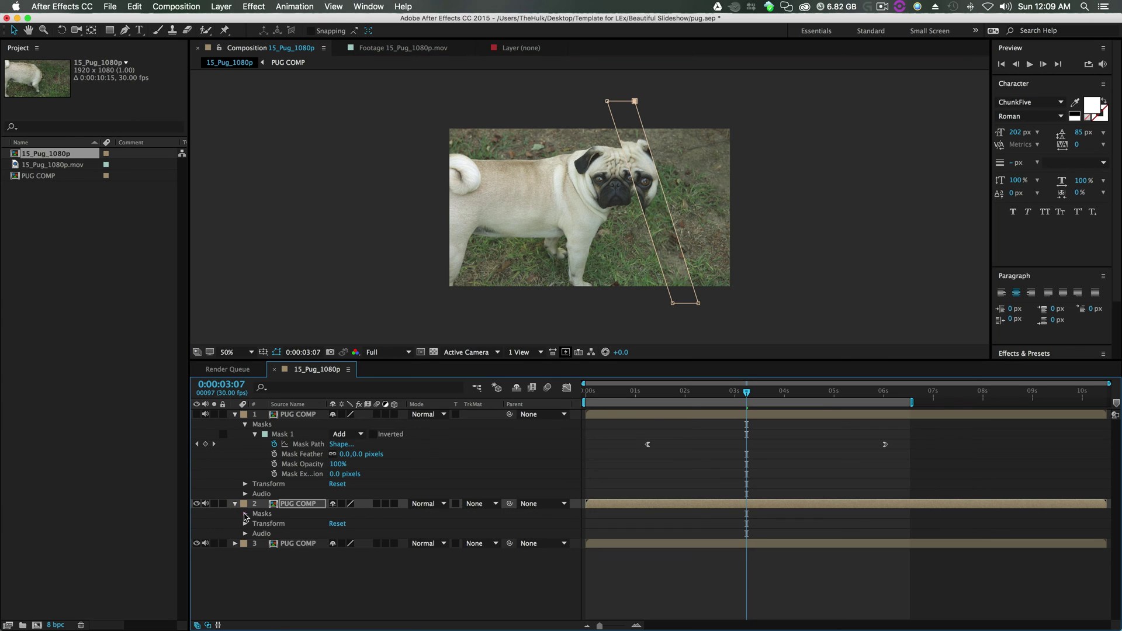
pyautogui.click(245, 514)
pyautogui.click(255, 524)
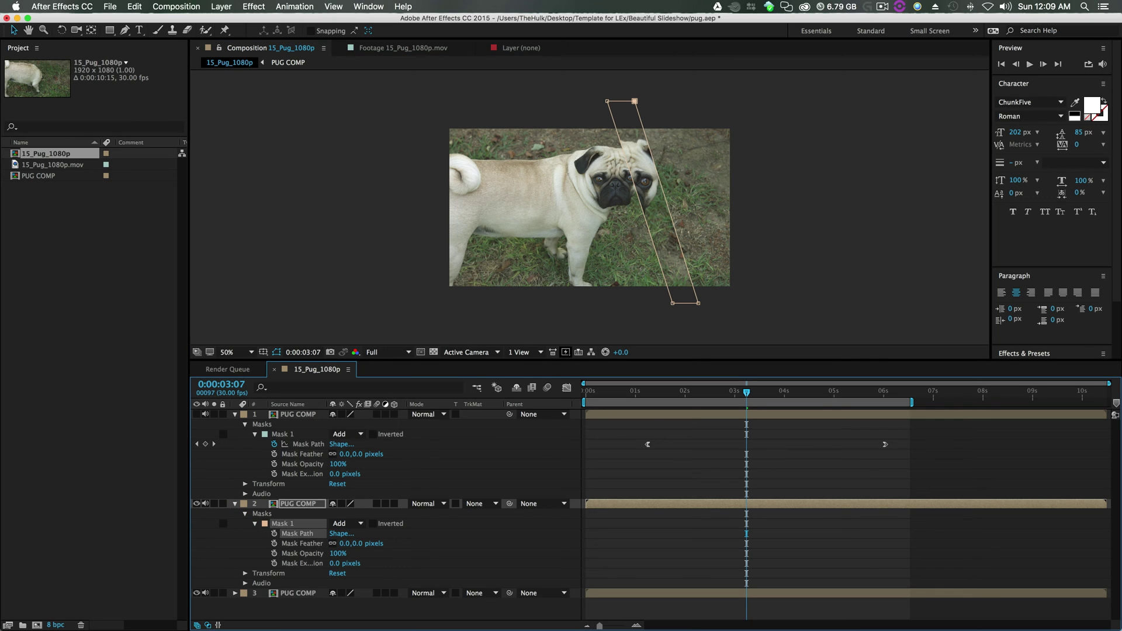
# - Keyframe the strip off the right of the frame, then slide it left across the pug
pyautogui.moveTo(583, 89); pyautogui.dragTo(834, 303)
pyautogui.click(274, 534)
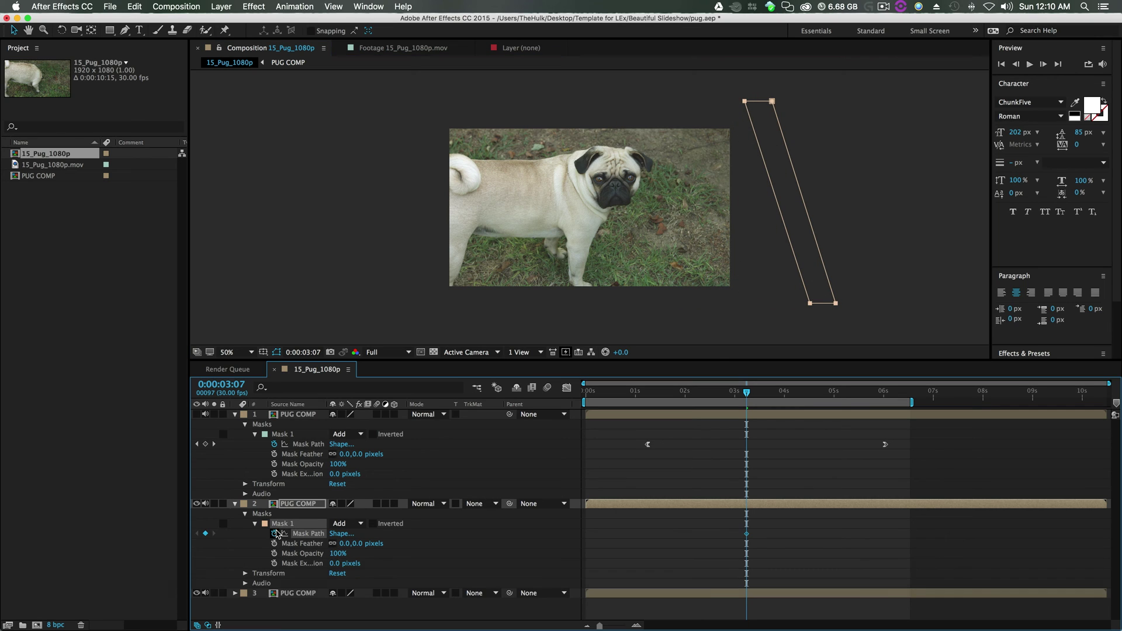
pyautogui.press('k')
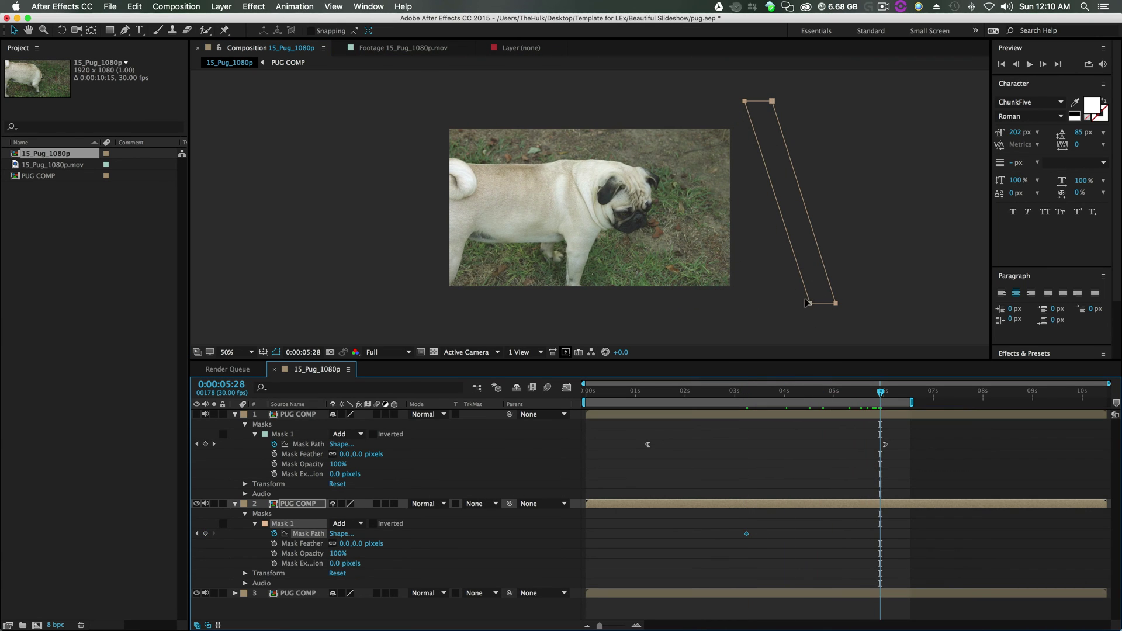
pyautogui.moveTo(809, 300); pyautogui.dragTo(418, 301)
# - Retime the second strip's Mask Path keyframes later to offset them from the first strip
pyautogui.click(720, 536)
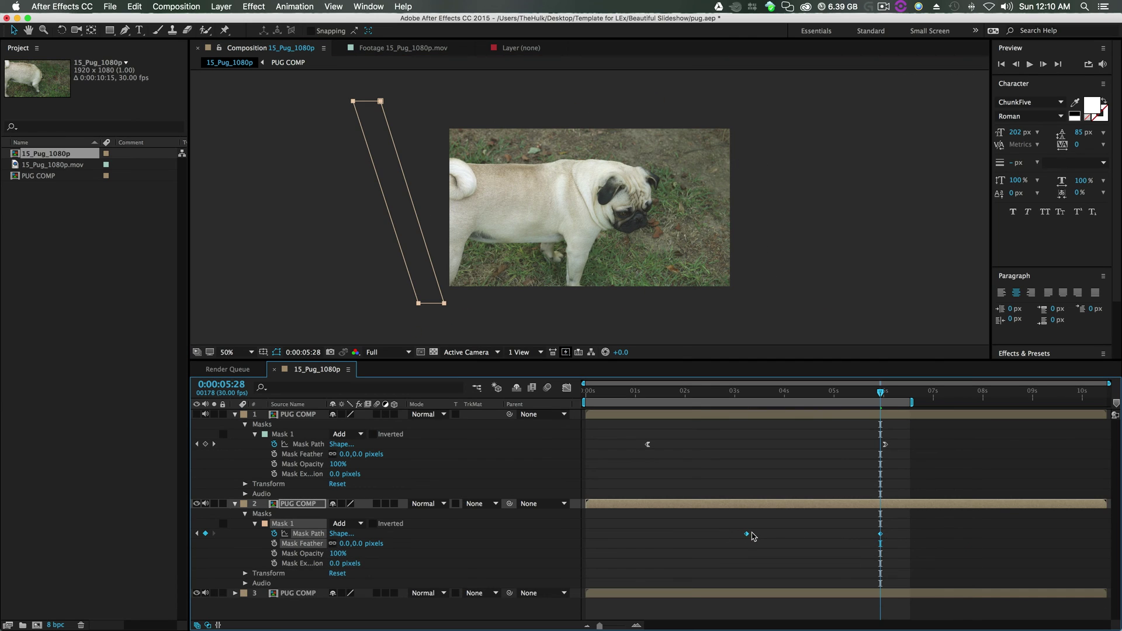
pyautogui.moveTo(752, 535); pyautogui.dragTo(693, 544)
pyautogui.click(824, 543)
pyautogui.moveTo(827, 534)
pyautogui.mouseDown()
pyautogui.moveTo(842, 534)
pyautogui.moveTo(830, 534)
pyautogui.mouseUp()
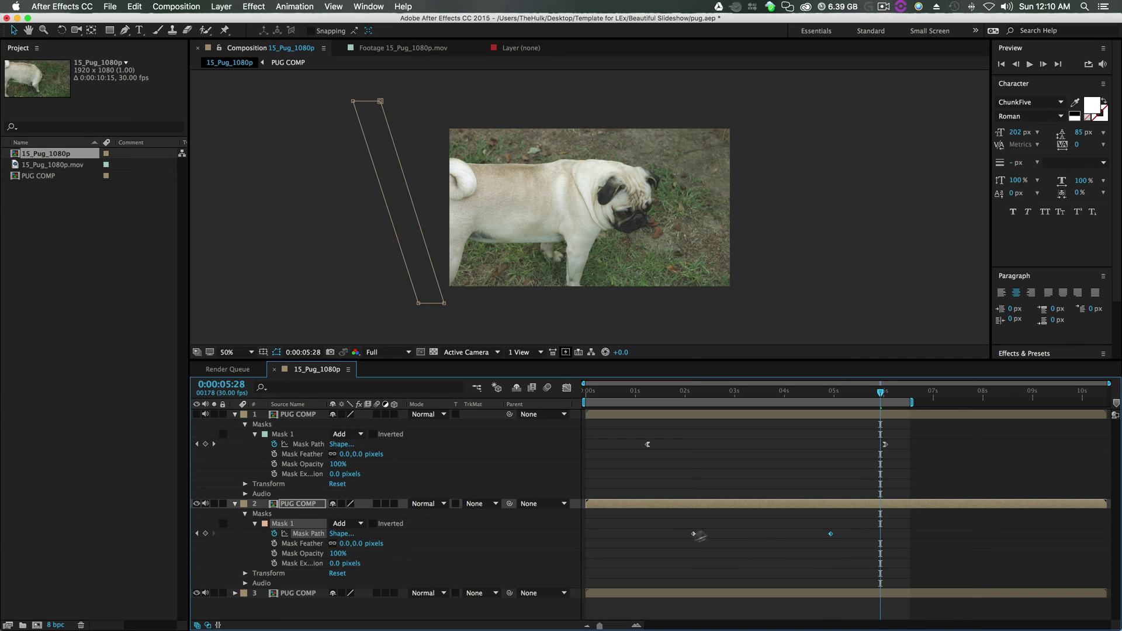
# - Apply Easy Ease Out to the second strip's first keyframe and Easy Ease In to its last
pyautogui.rightClick(694, 534)
pyautogui.moveTo(760, 613)
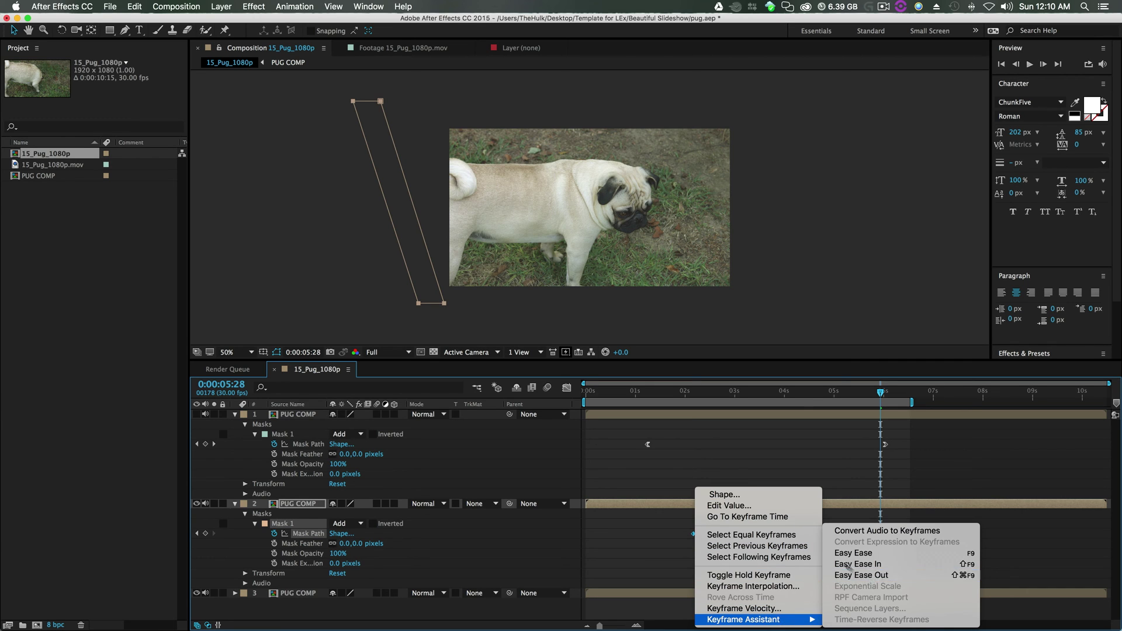
pyautogui.click(847, 577)
pyautogui.rightClick(830, 534)
pyautogui.moveTo(888, 620)
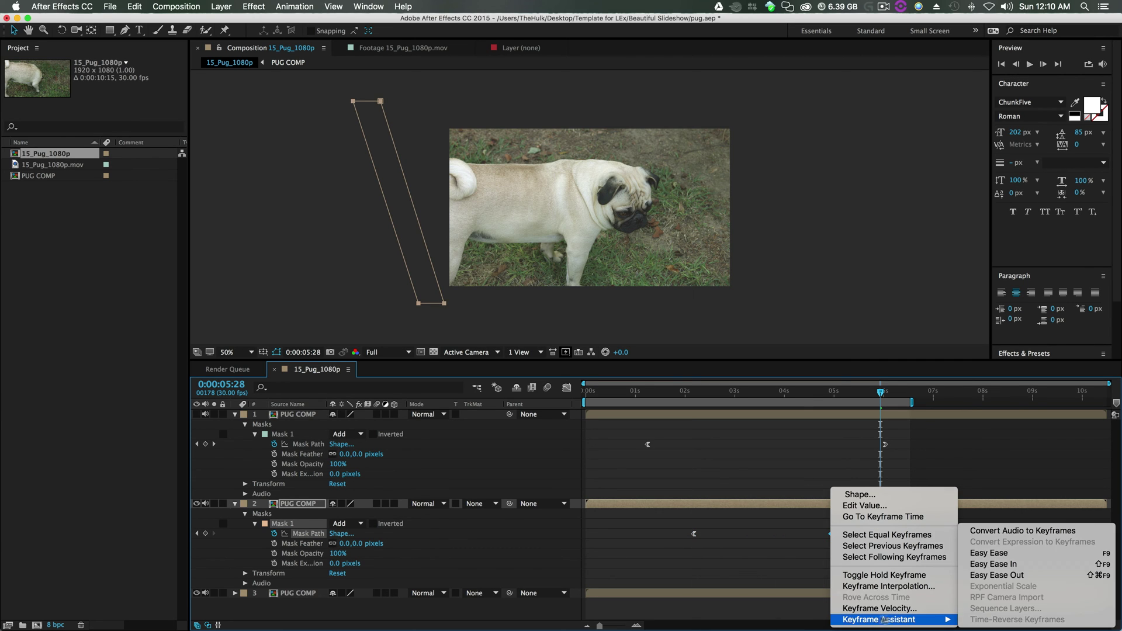
pyautogui.click(993, 564)
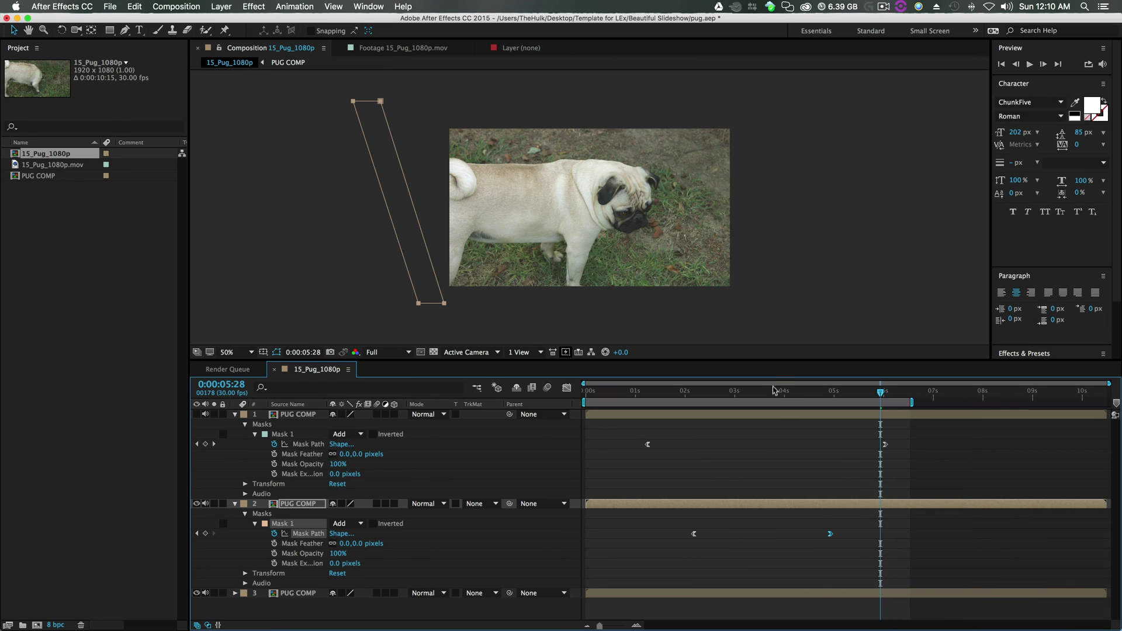
# - In the speed graph, raise the first keyframe's influence to 58.66%, then return to layer bars
pyautogui.click(770, 391)
pyautogui.click(760, 543)
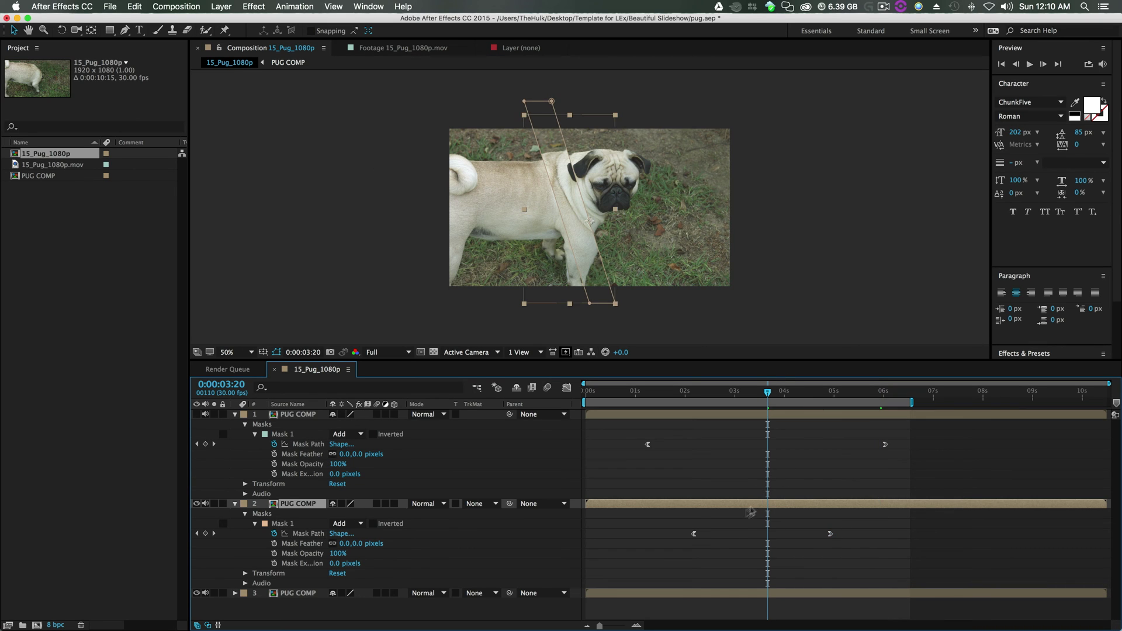
pyautogui.click(308, 534)
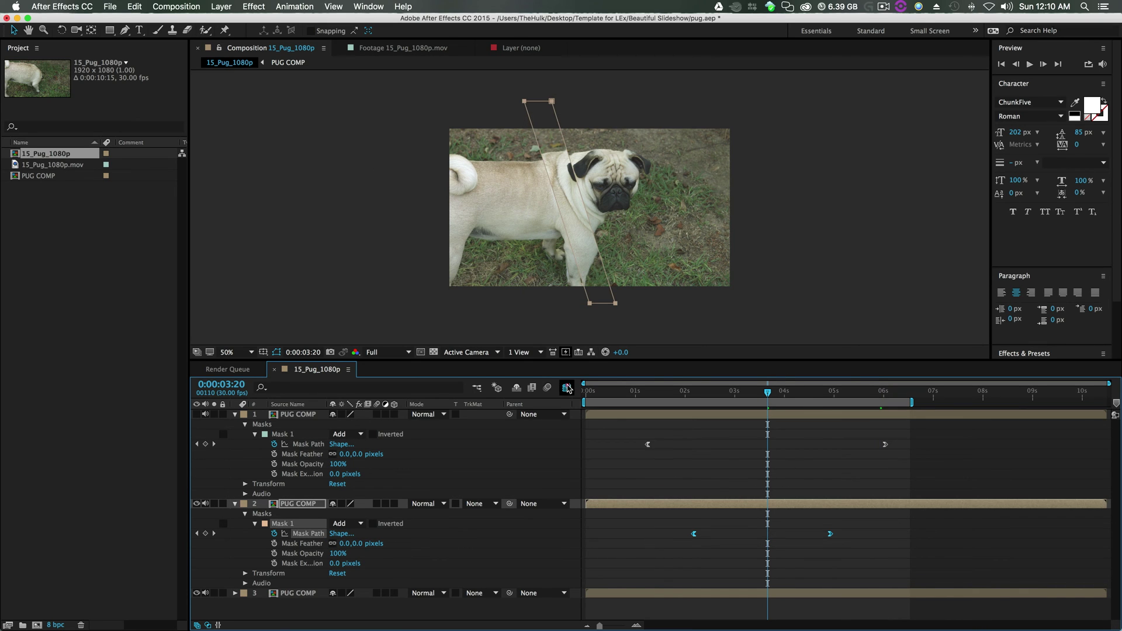
pyautogui.click(566, 388)
pyautogui.click(692, 587)
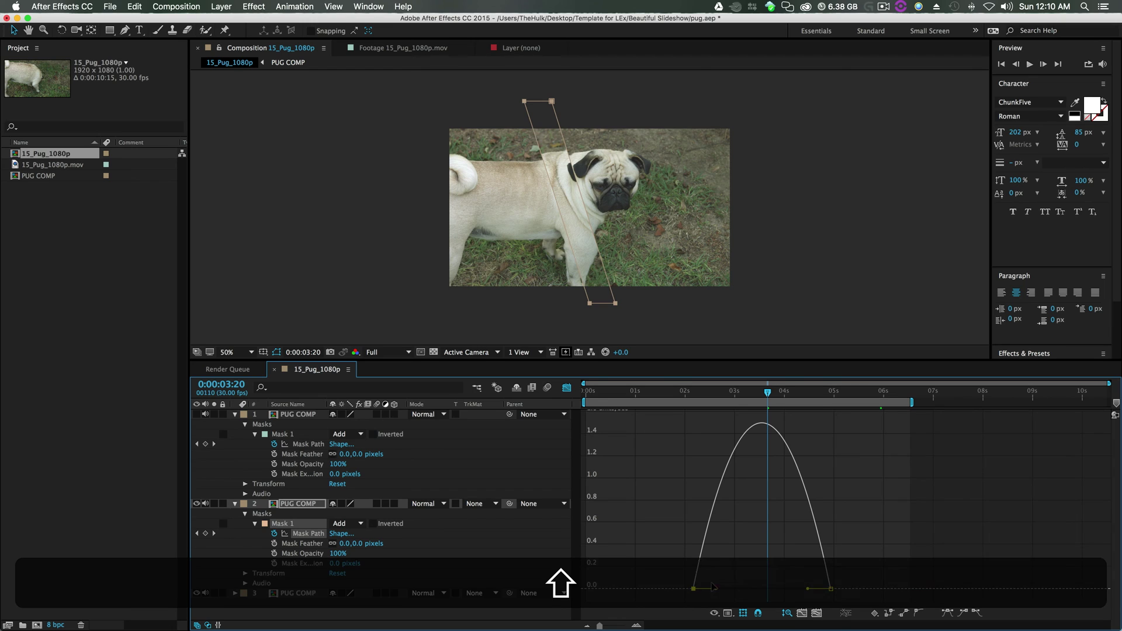
pyautogui.moveTo(713, 589); pyautogui.dragTo(746, 589)
pyautogui.click(566, 389)
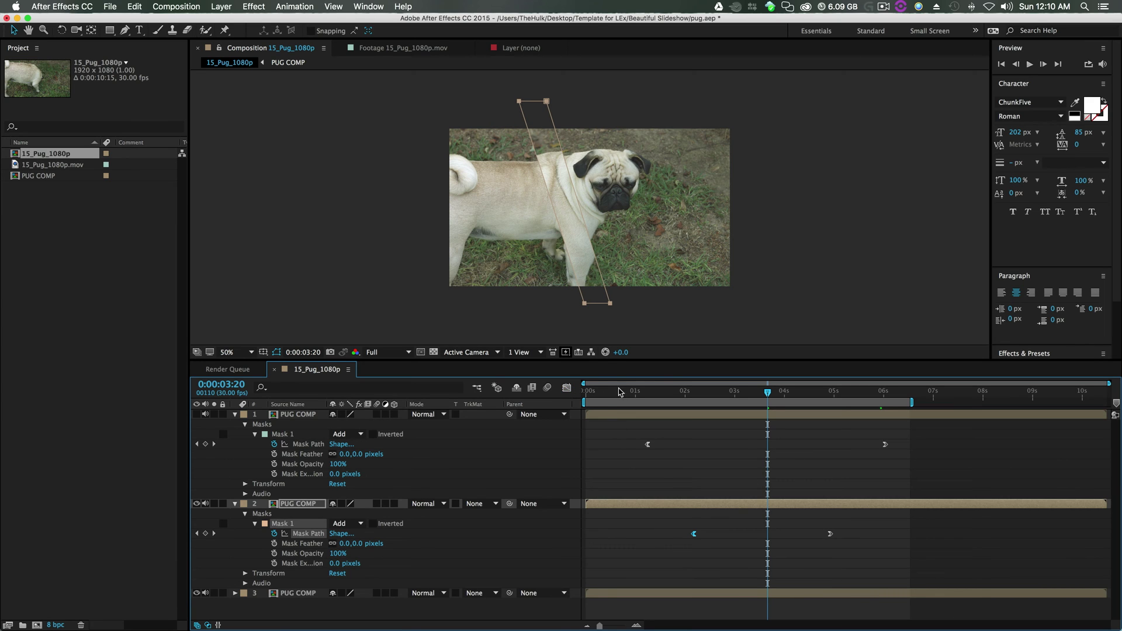
# - Preview the animation from the first frame, then move the second strip layer above the first
pyautogui.click(589, 393)
pyautogui.moveTo(589, 393); pyautogui.dragTo(583, 393)
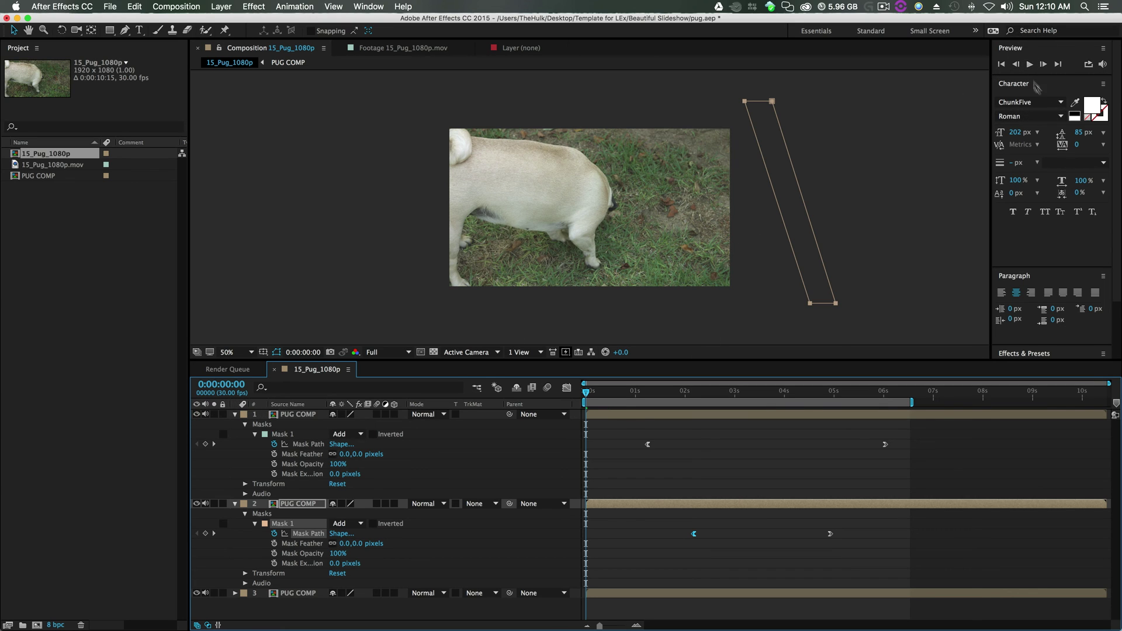
pyautogui.click(1030, 64)
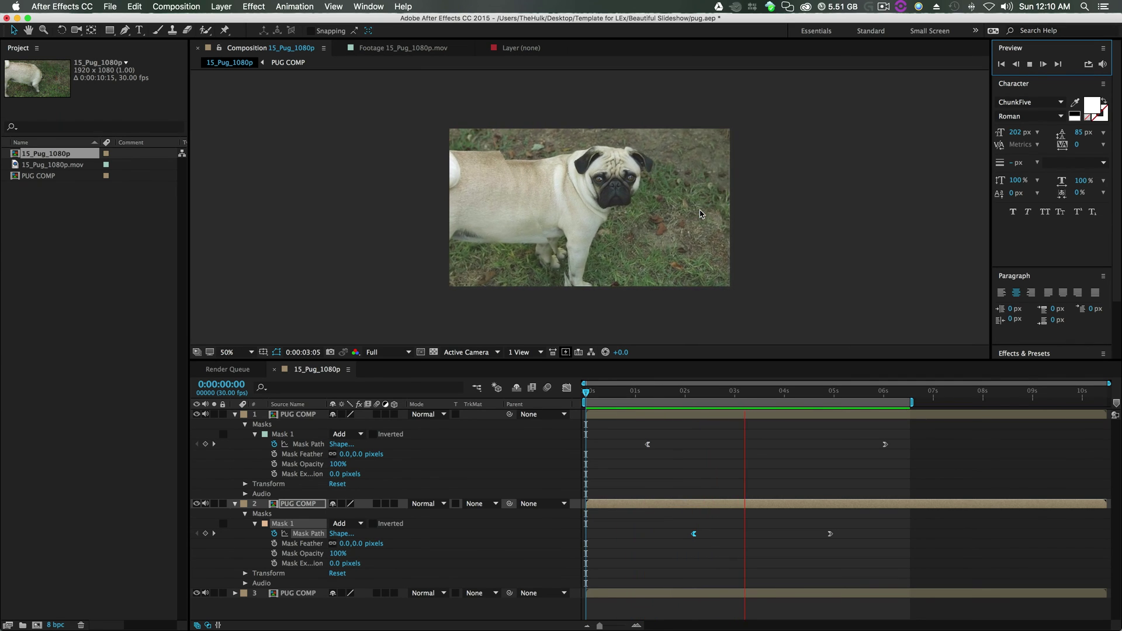
pyautogui.press('space')
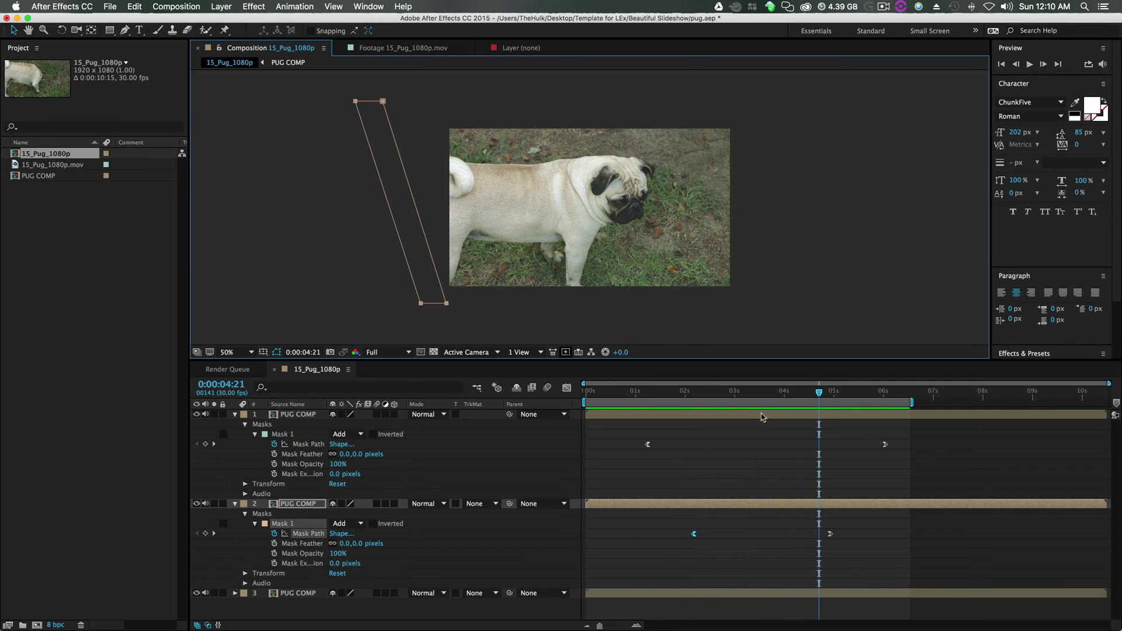
pyautogui.click(759, 390)
pyautogui.moveTo(298, 508); pyautogui.dragTo(288, 413)
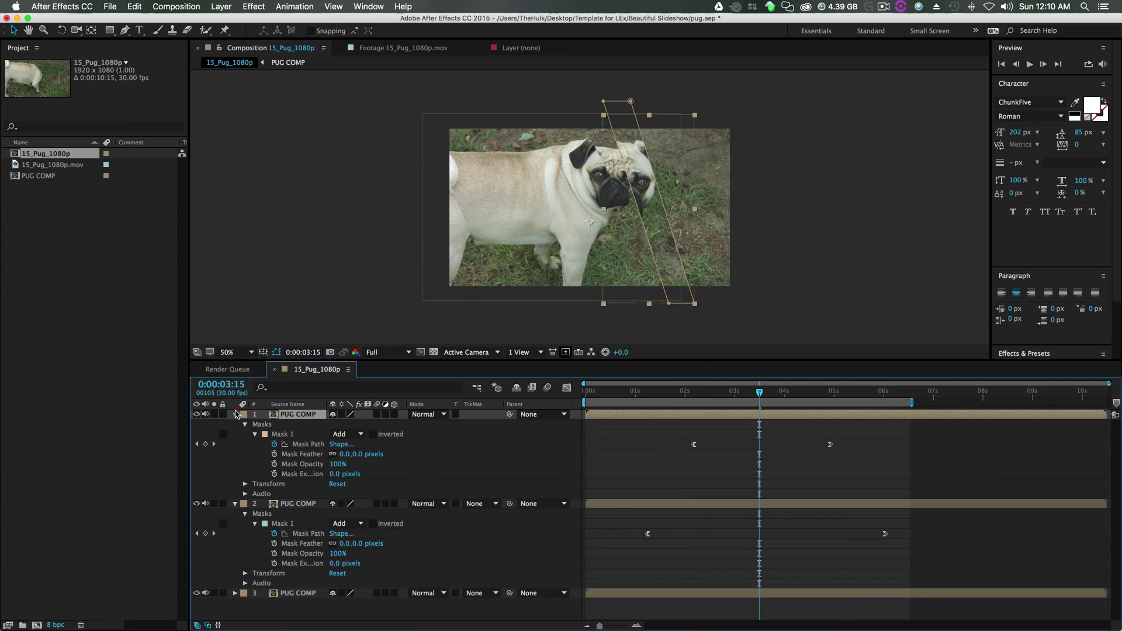
pyautogui.click(234, 414)
pyautogui.click(234, 424)
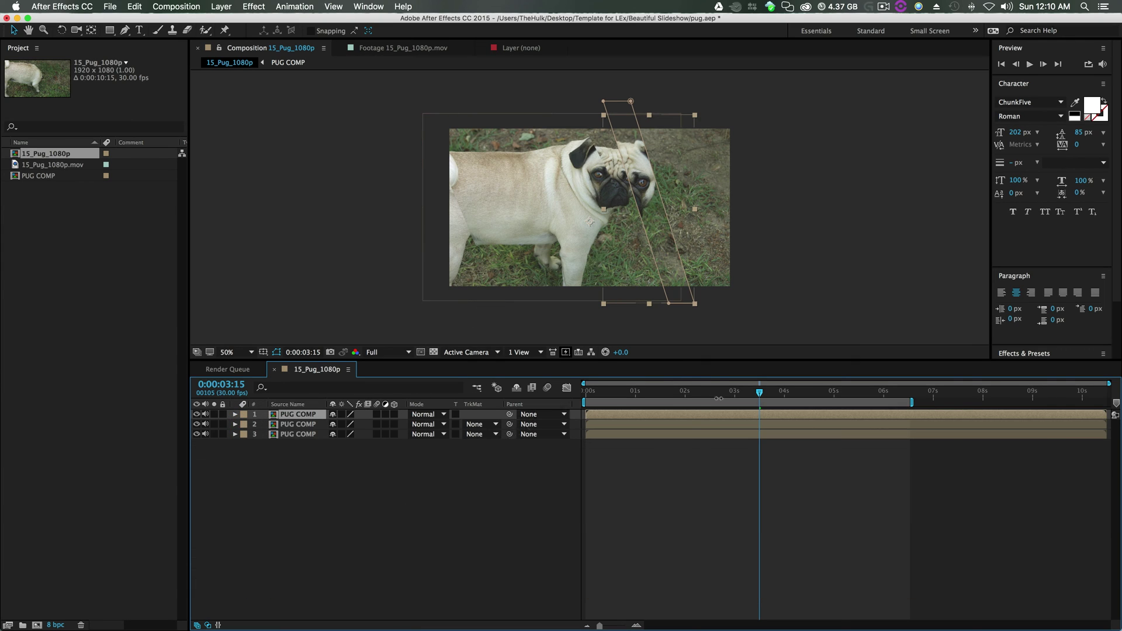
pyautogui.click(728, 393)
pyautogui.click(250, 426)
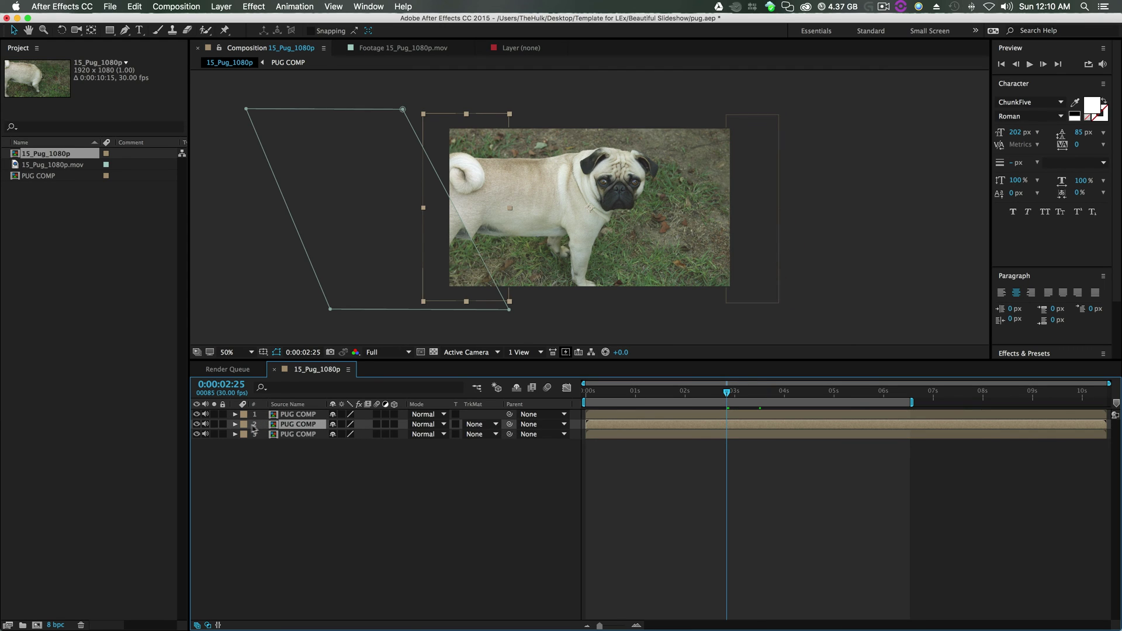
pyautogui.click(234, 424)
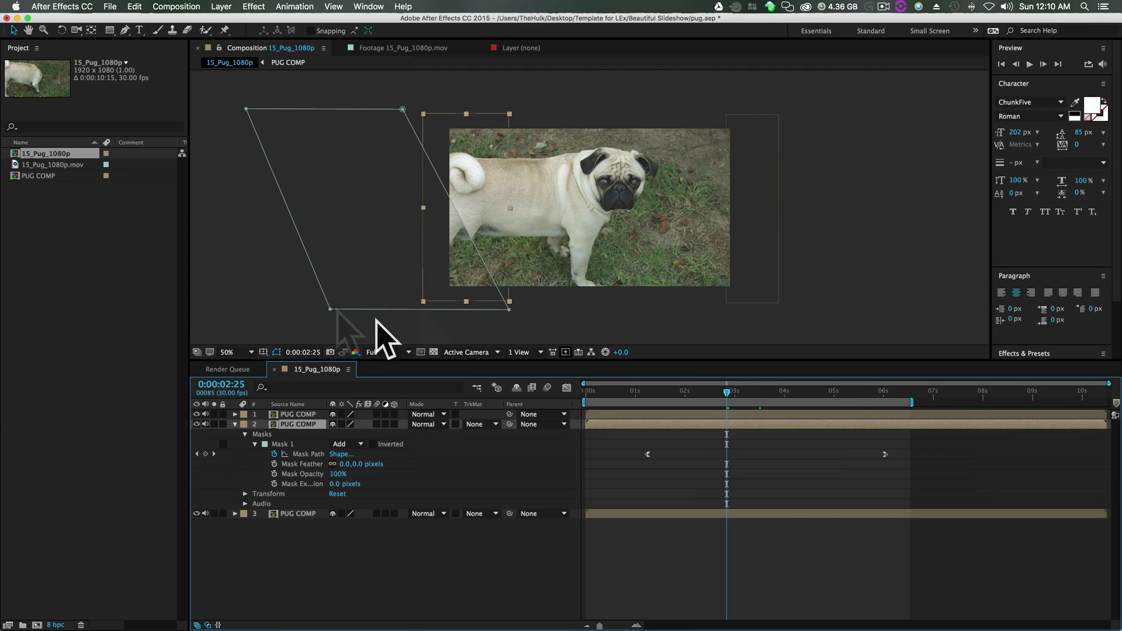
pyautogui.click(353, 444)
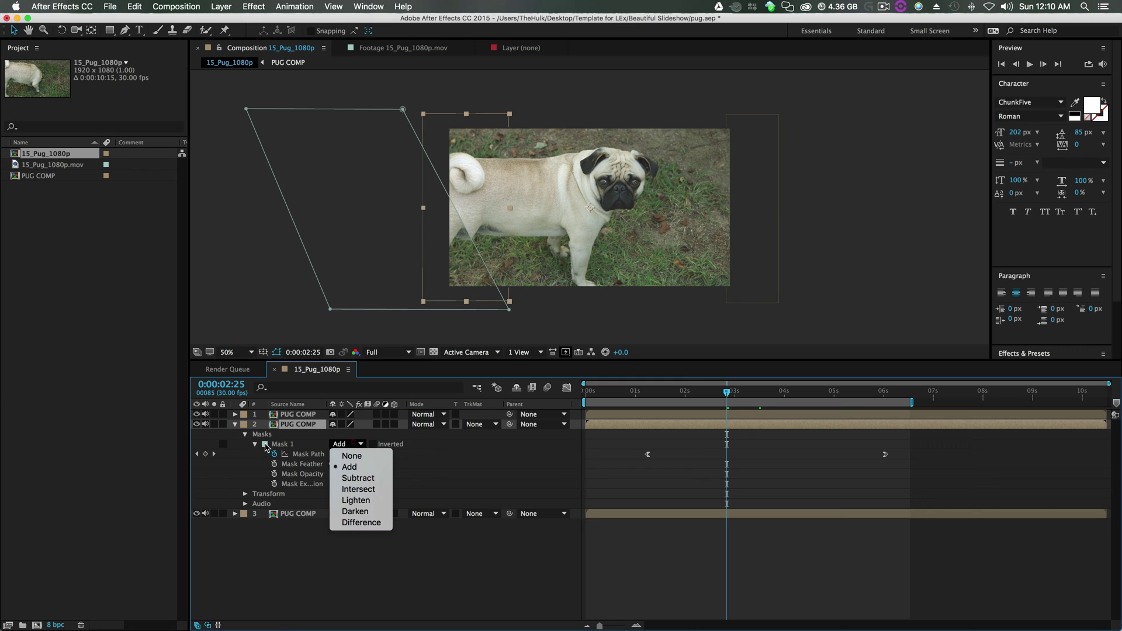
pyautogui.click(357, 478)
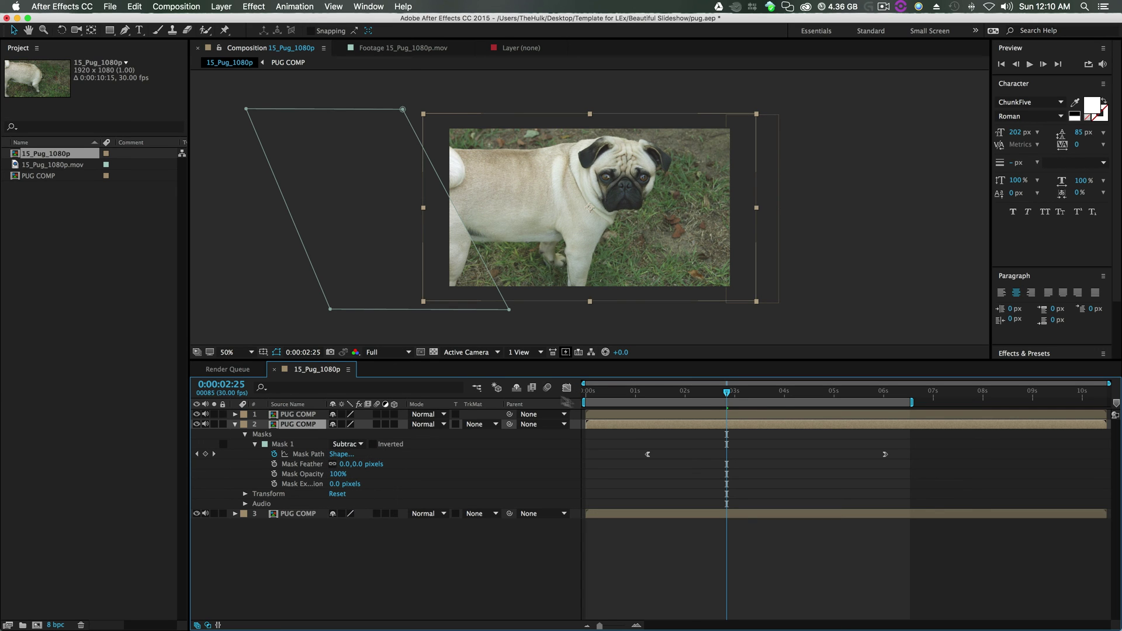
pyautogui.moveTo(714, 399); pyautogui.dragTo(766, 422)
pyautogui.click(360, 444)
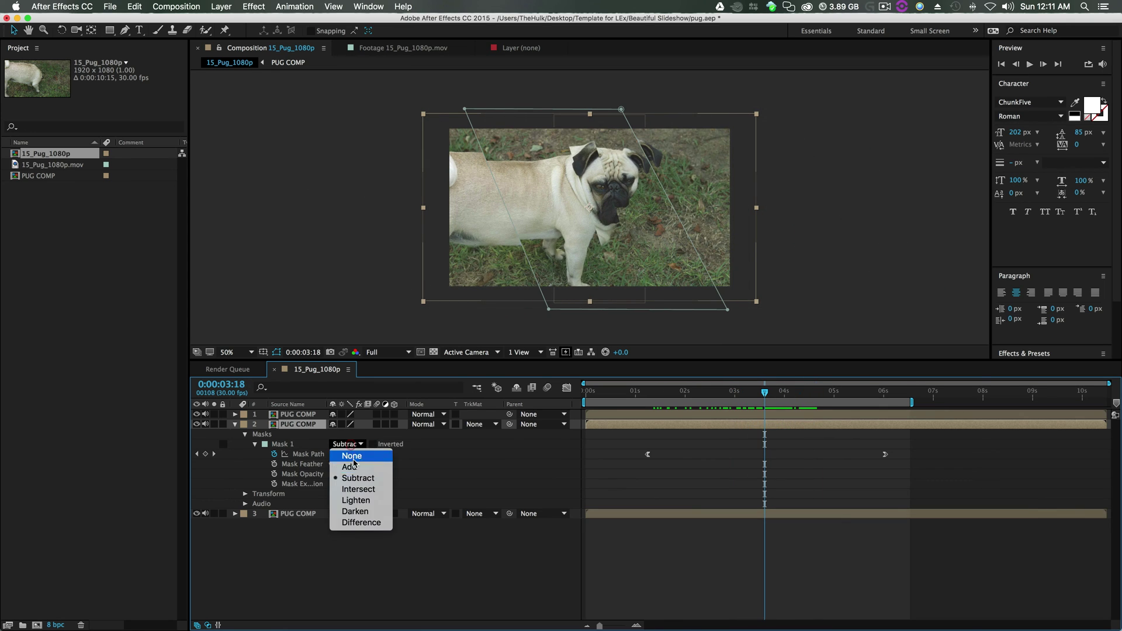
pyautogui.click(351, 465)
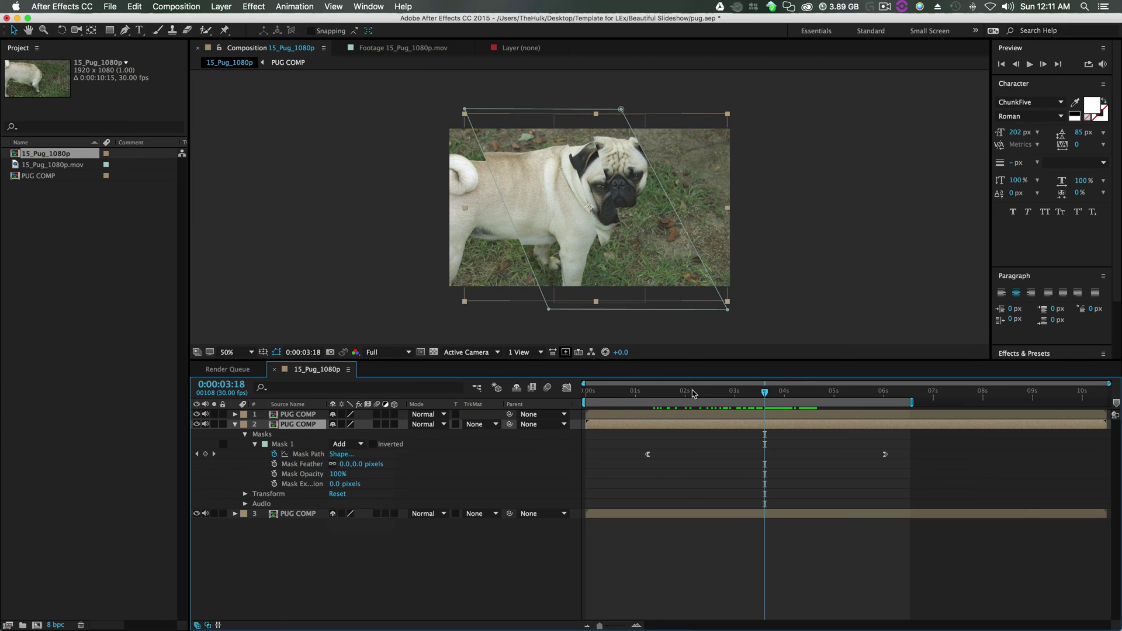
pyautogui.press('Home')
pyautogui.press('space')
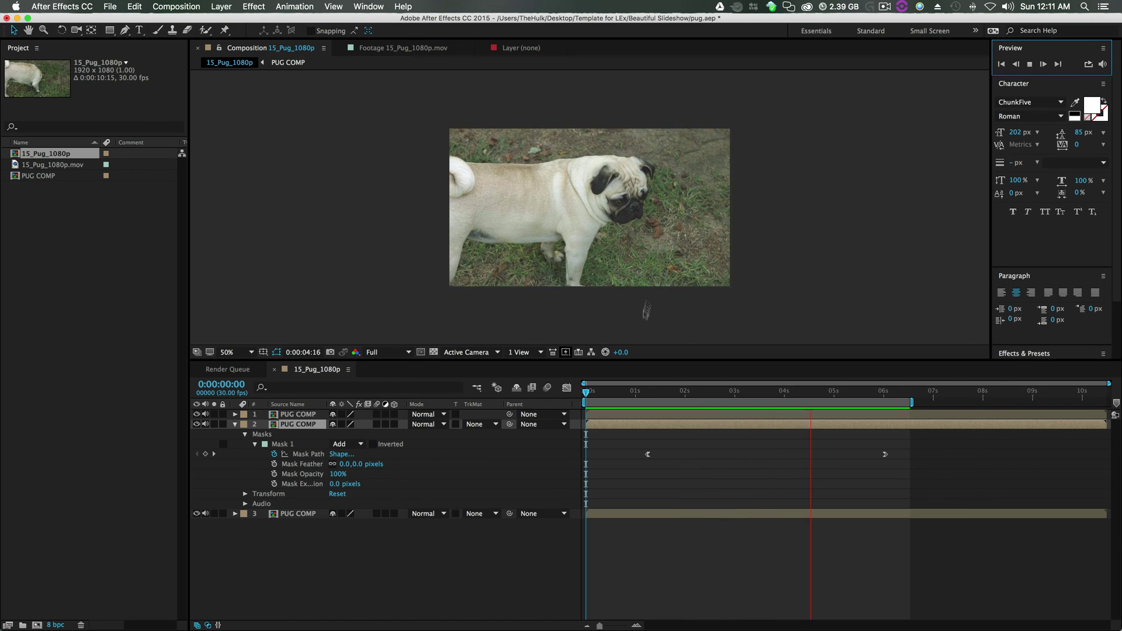
# - Apply a Gaussian Blur with 13.5 blurriness to the second strip layer
pyautogui.press('space')
pyautogui.click(742, 414)
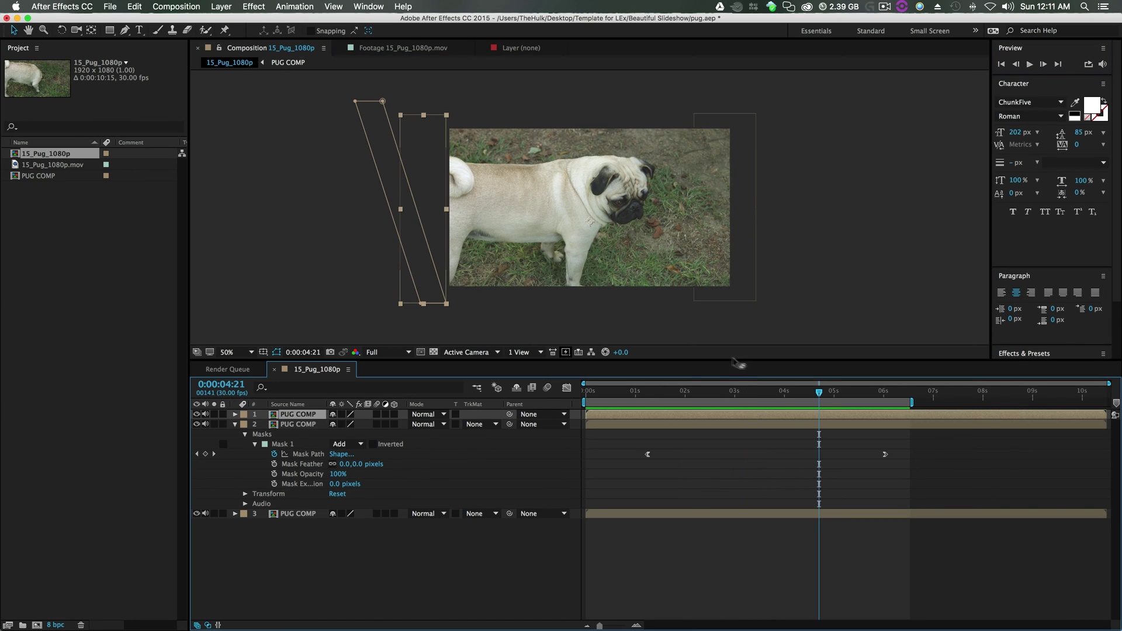
pyautogui.moveTo(762, 392); pyautogui.dragTo(753, 391)
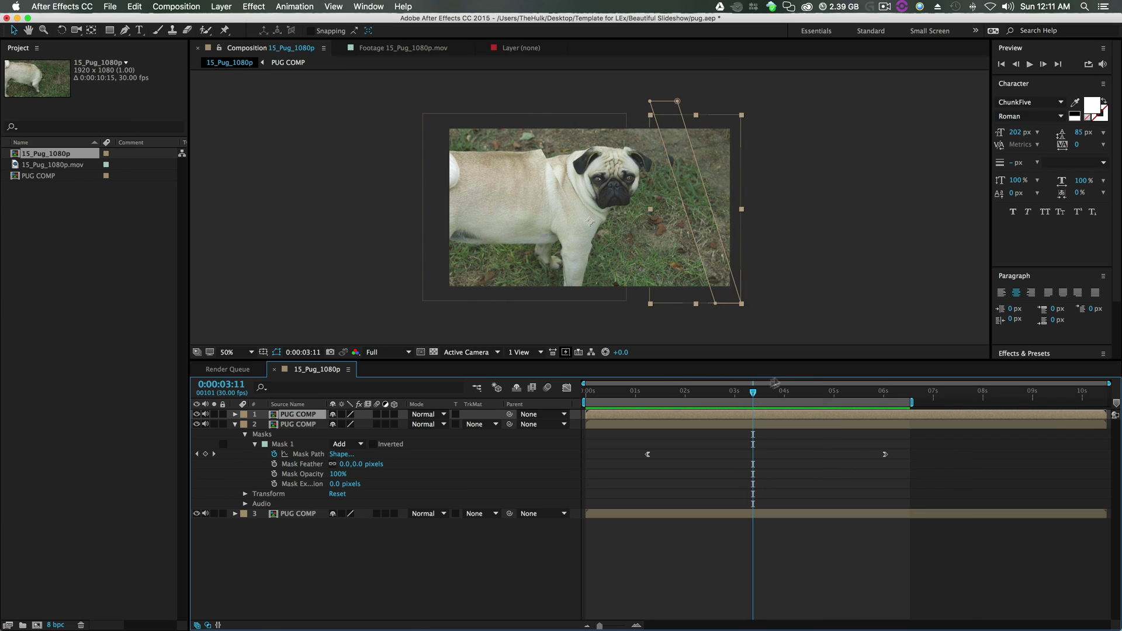
pyautogui.click(1046, 355)
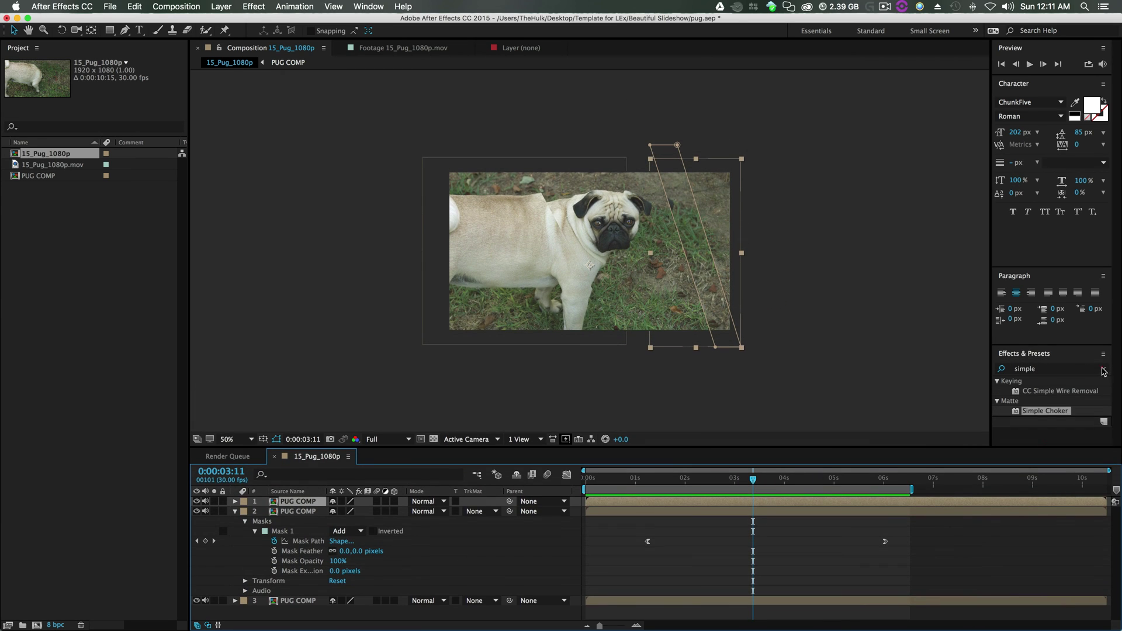
pyautogui.click(1104, 370)
pyautogui.write('gau')
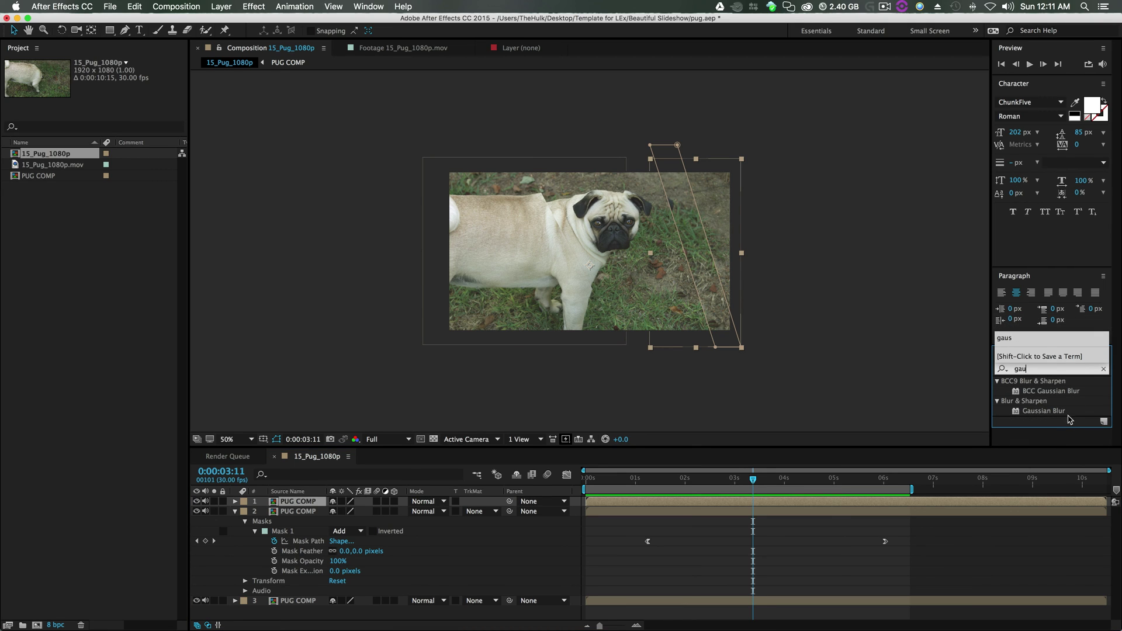
pyautogui.moveTo(1061, 410); pyautogui.dragTo(959, 500)
pyautogui.moveTo(849, 503); pyautogui.dragTo(304, 512)
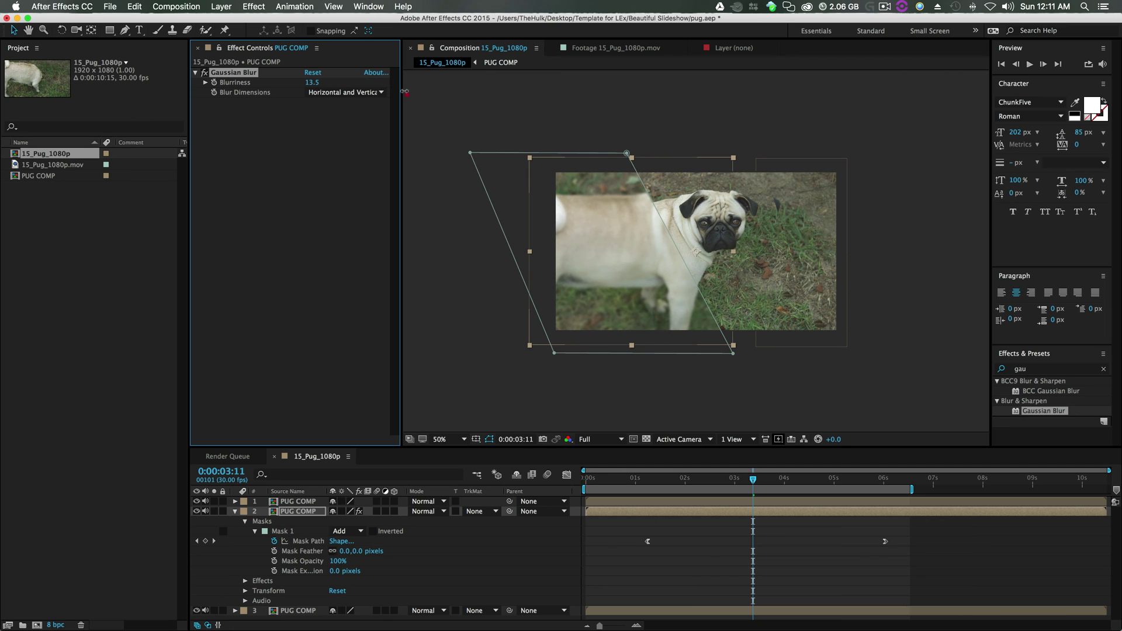
# - Copy the Gaussian Blur onto the top strip layer and return to the composition start
pyautogui.press('super+c')
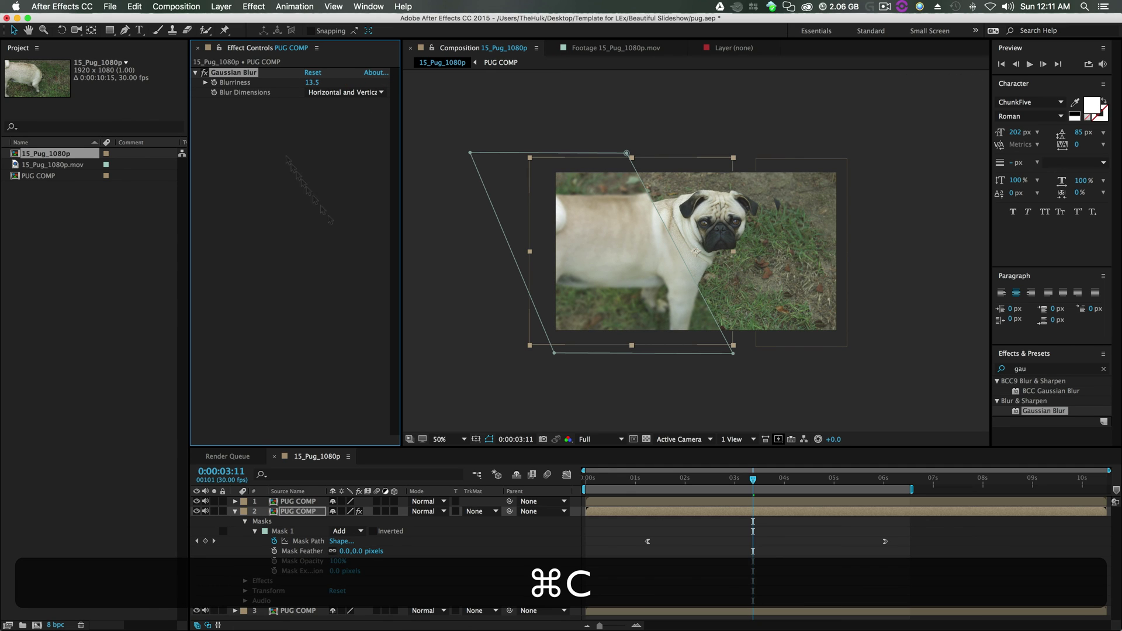
pyautogui.click(633, 503)
pyautogui.press('super+v')
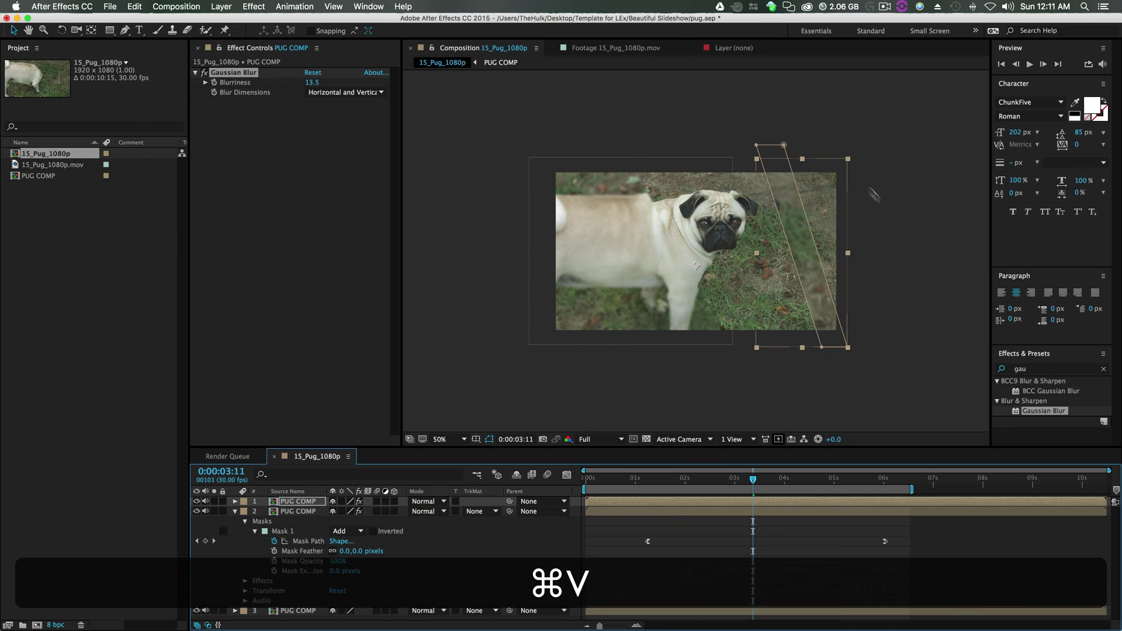
pyautogui.press('j')
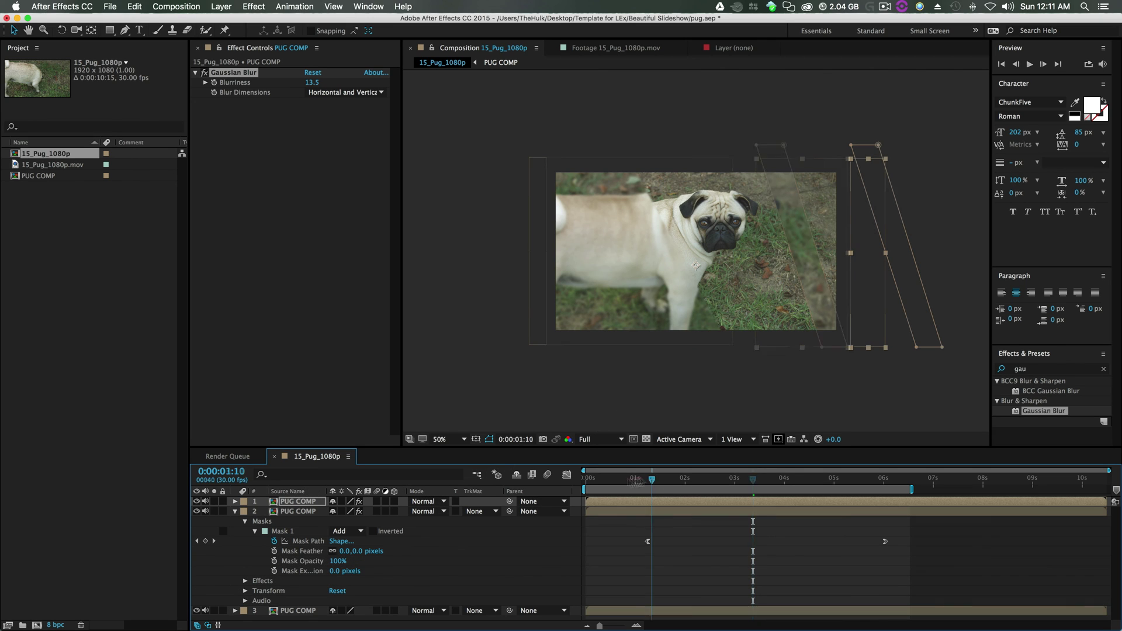
pyautogui.press('Home')
pyautogui.click(1030, 64)
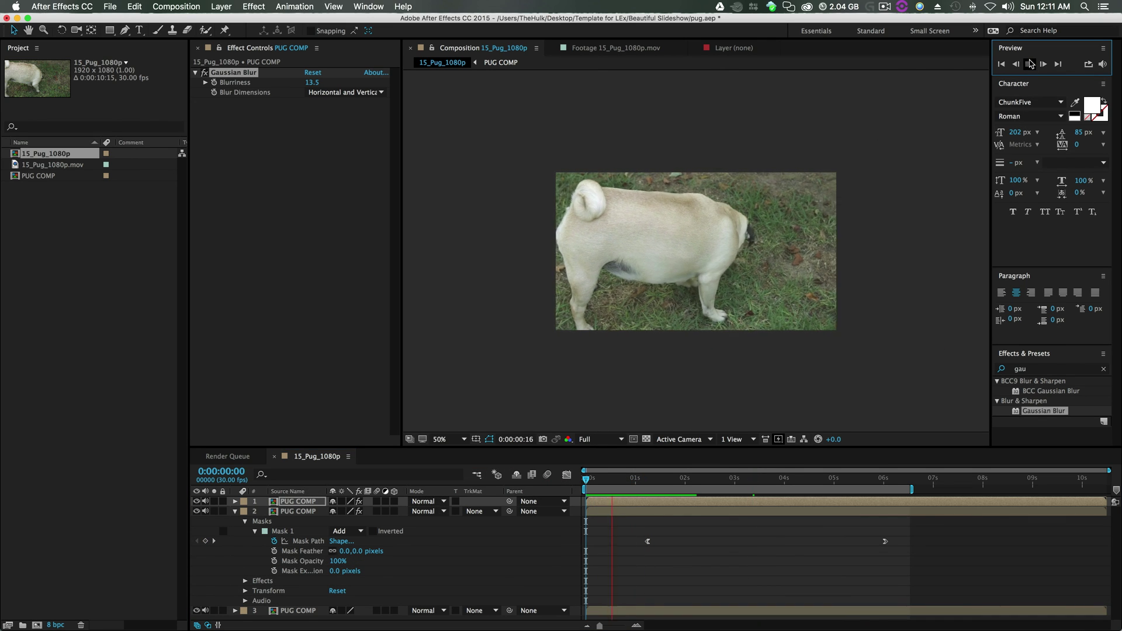